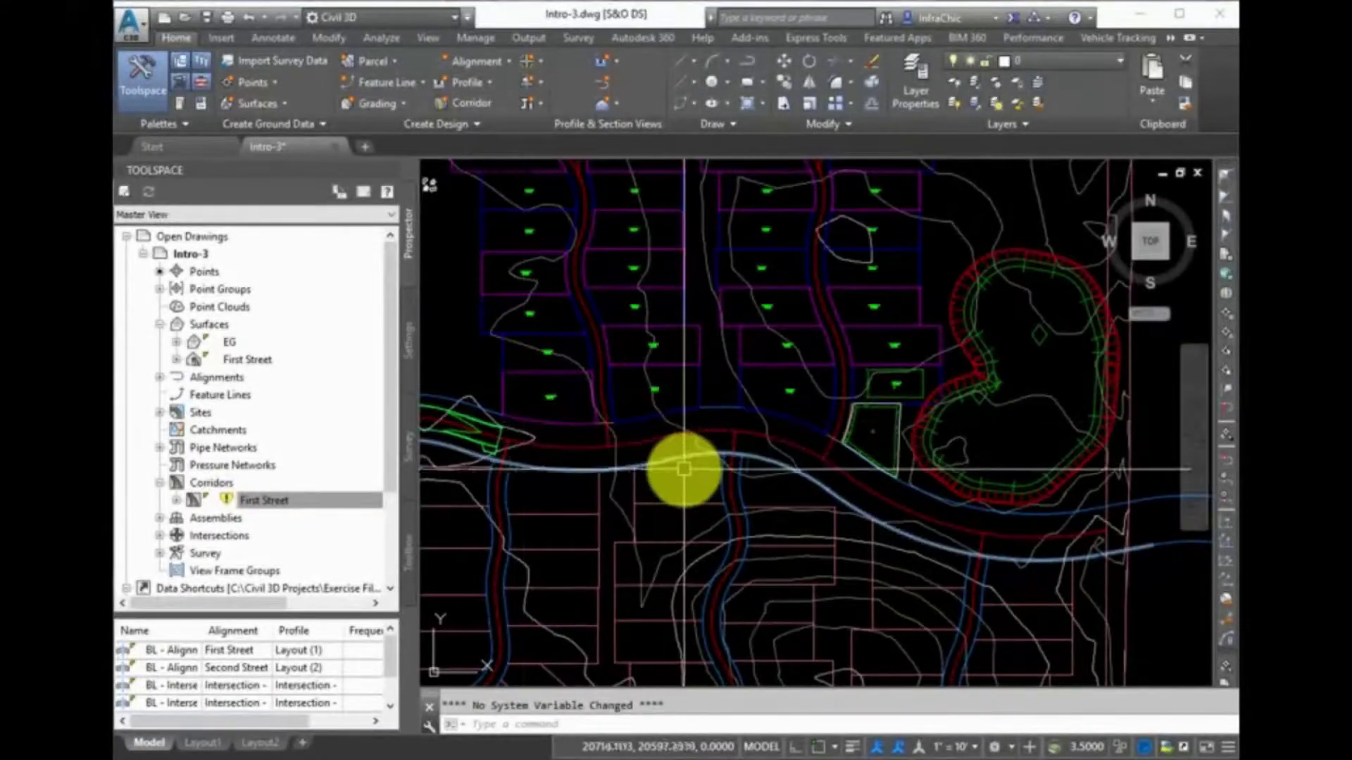
# Step: Create a new centerline alignment on layer C-ROAD using the Major & Minor label set
pyautogui.scroll(-2, 681, 461)
pyautogui.moveTo(683, 470)
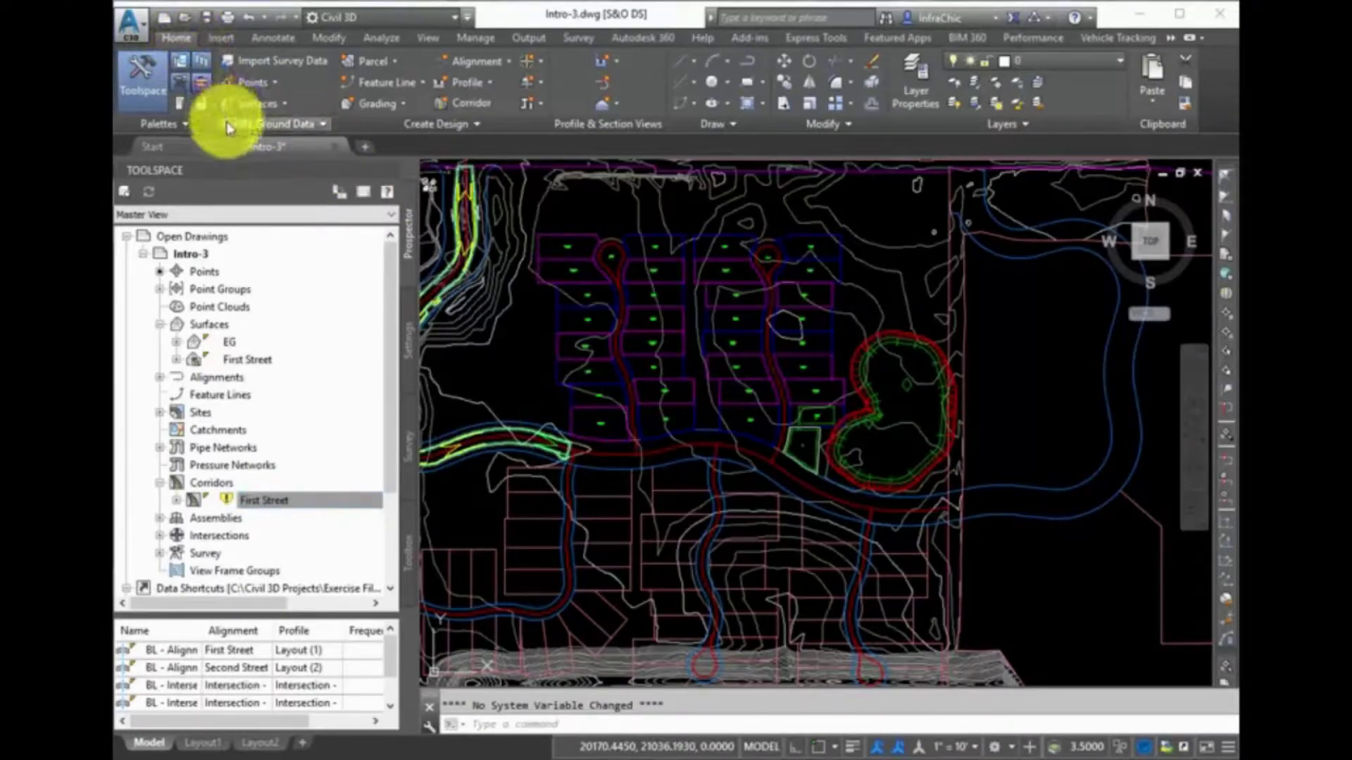
pyautogui.click(423, 127)
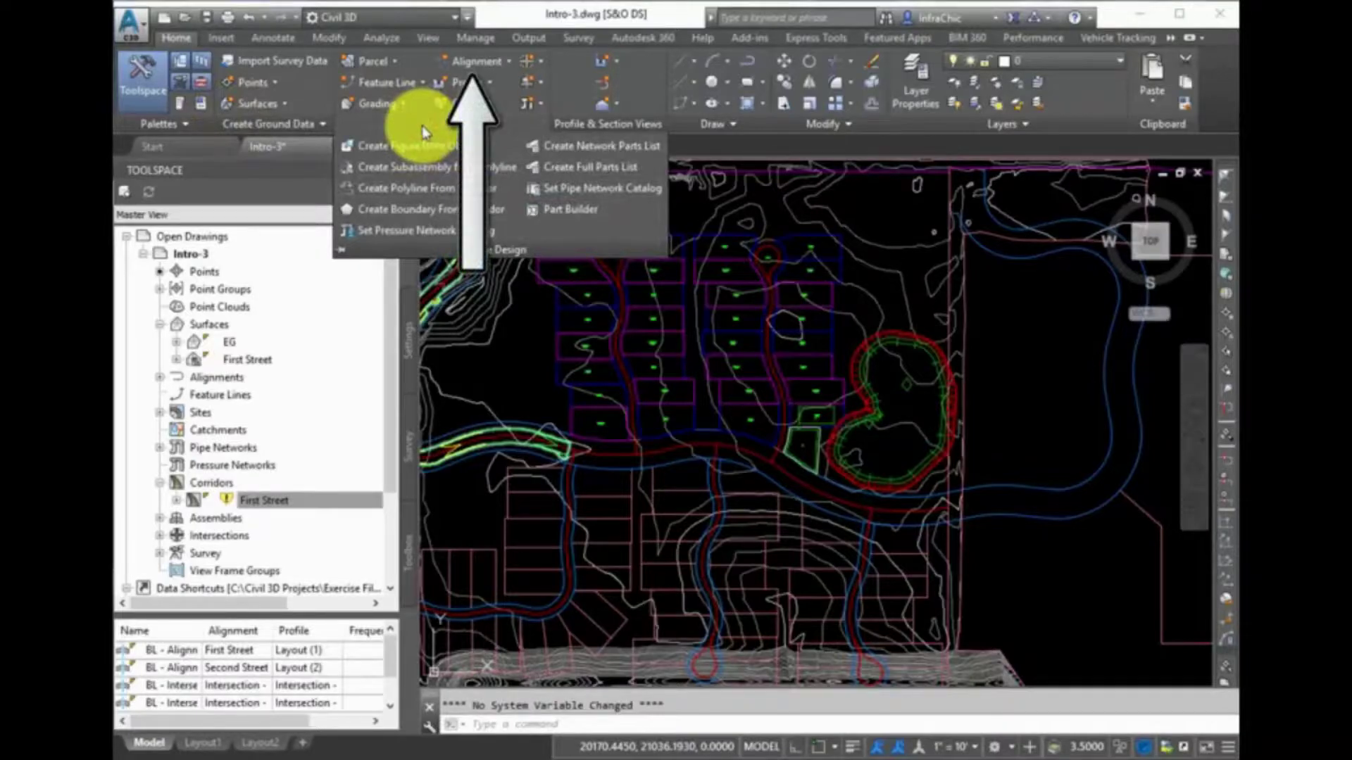
pyautogui.click(496, 61)
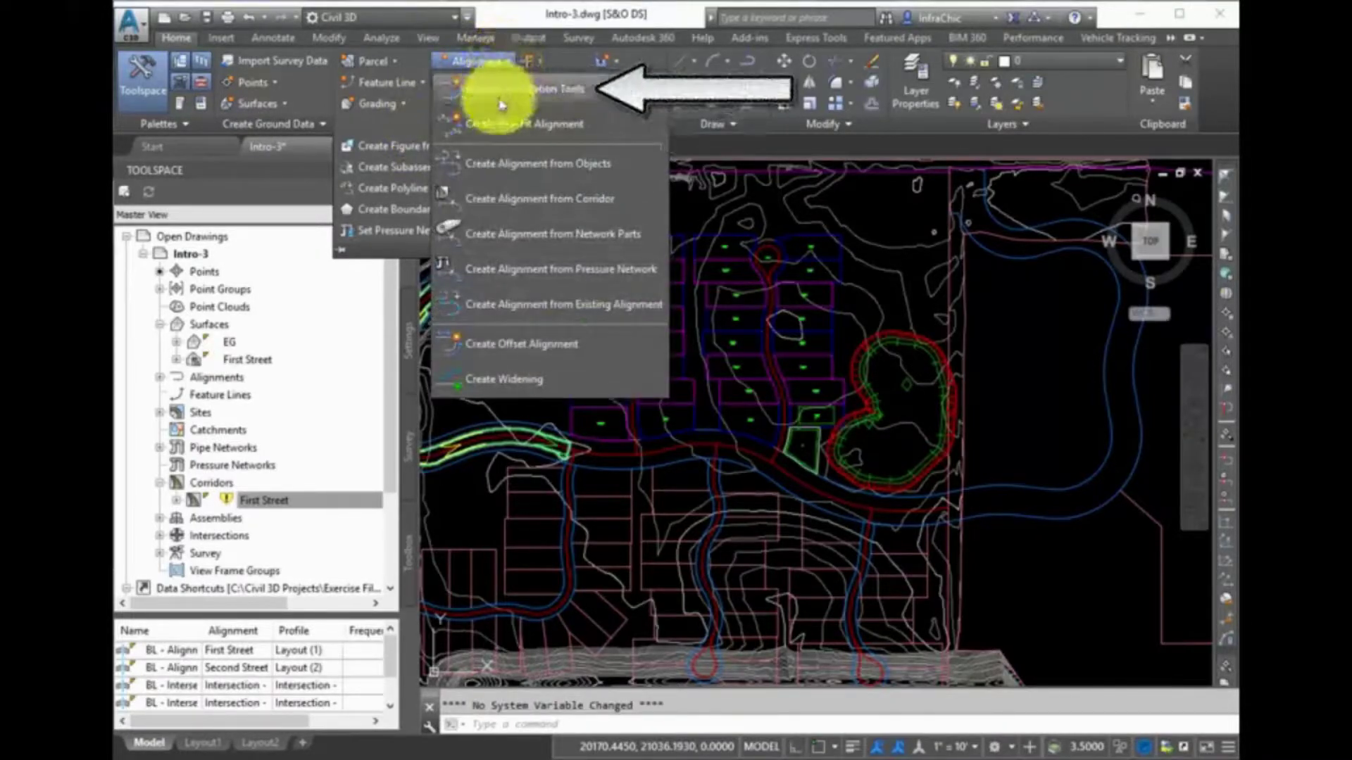
pyautogui.click(498, 90)
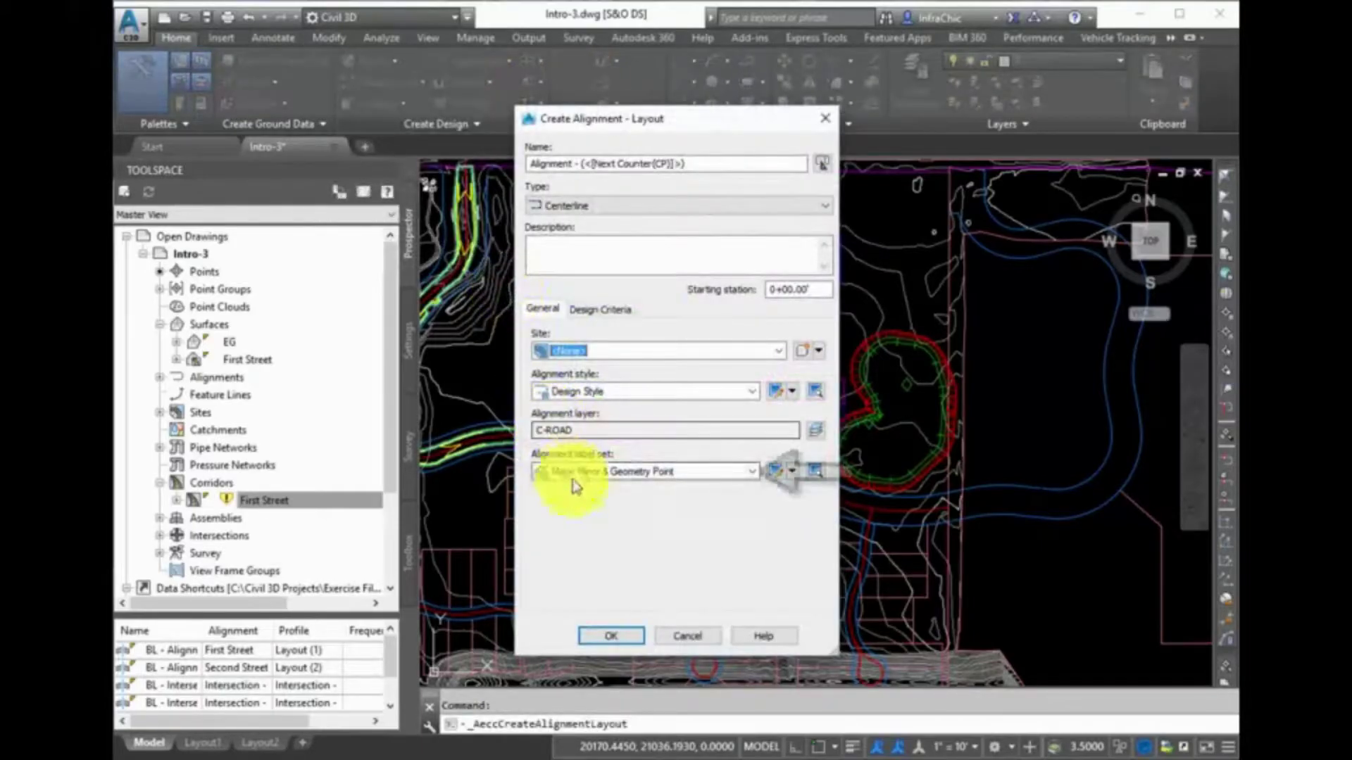
pyautogui.click(575, 479)
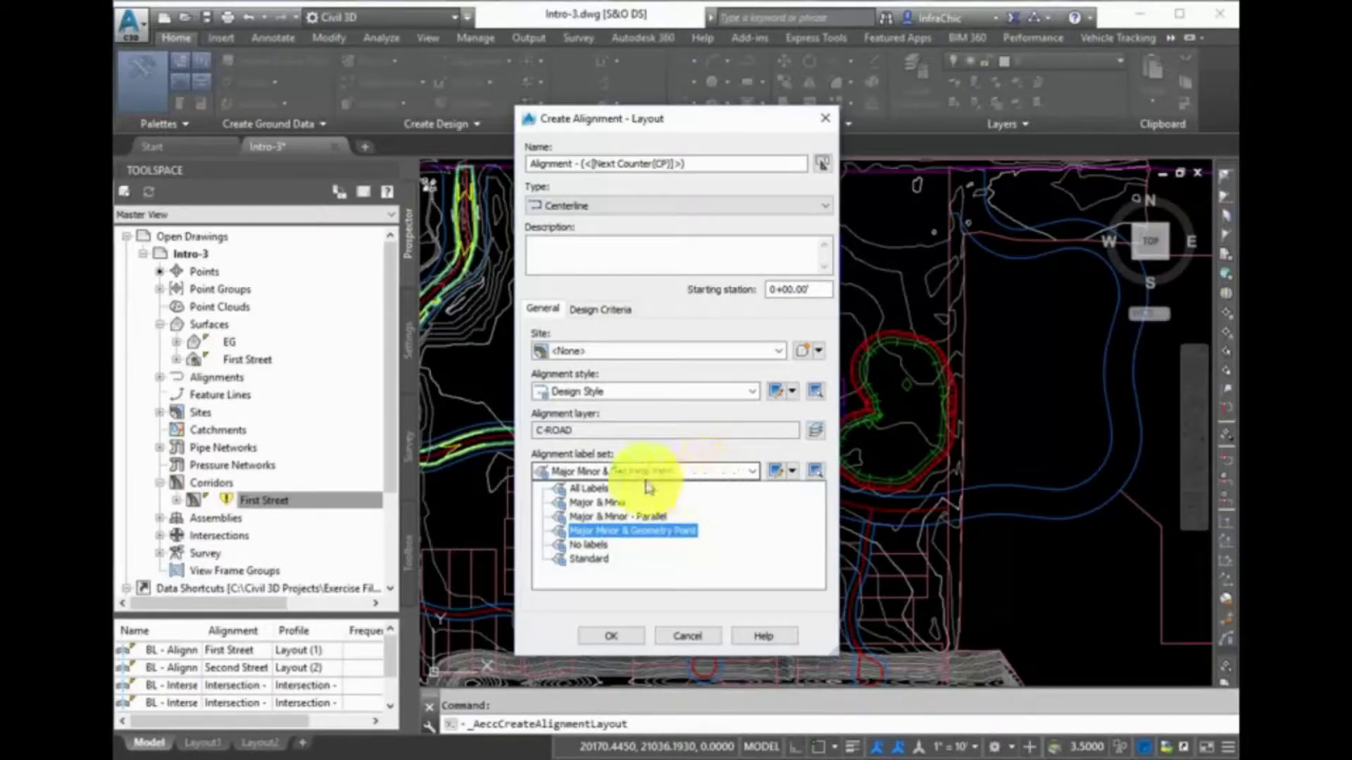
pyautogui.click(594, 502)
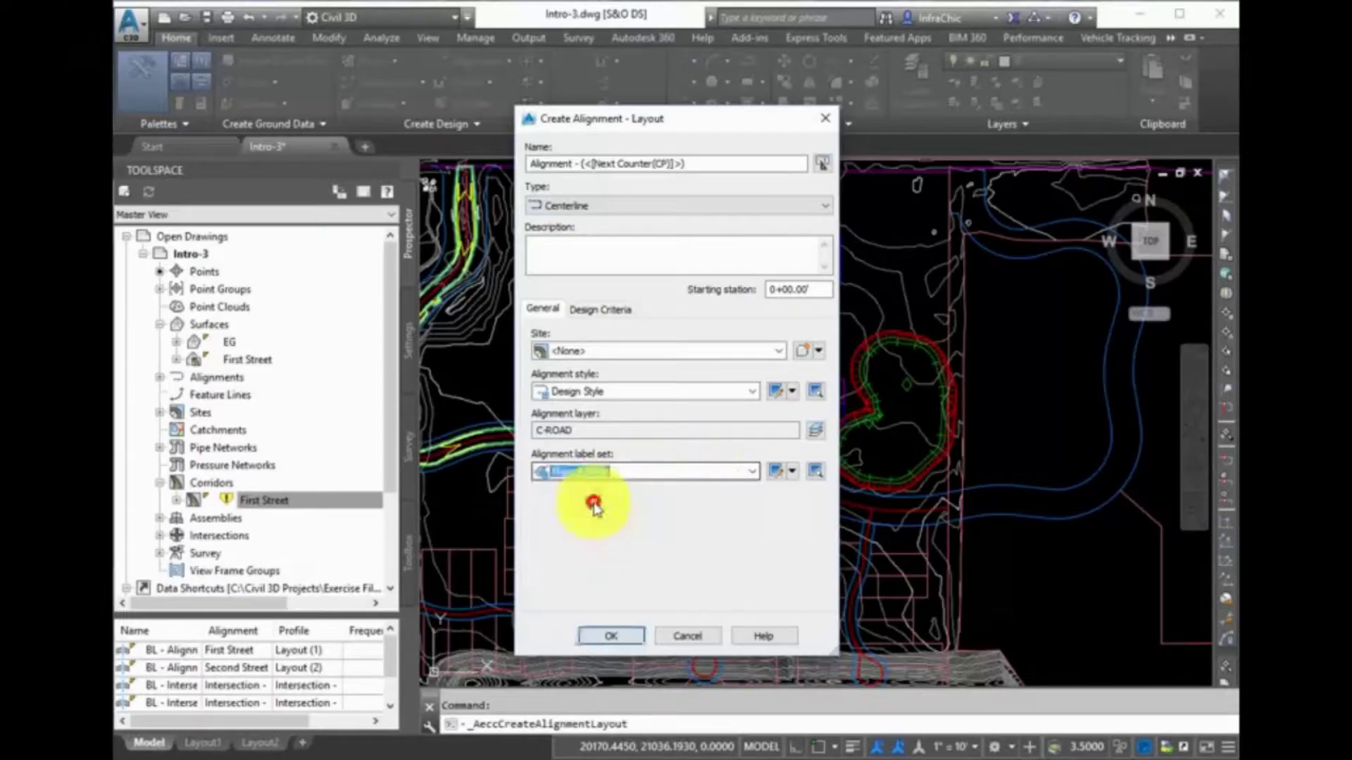
pyautogui.click(609, 636)
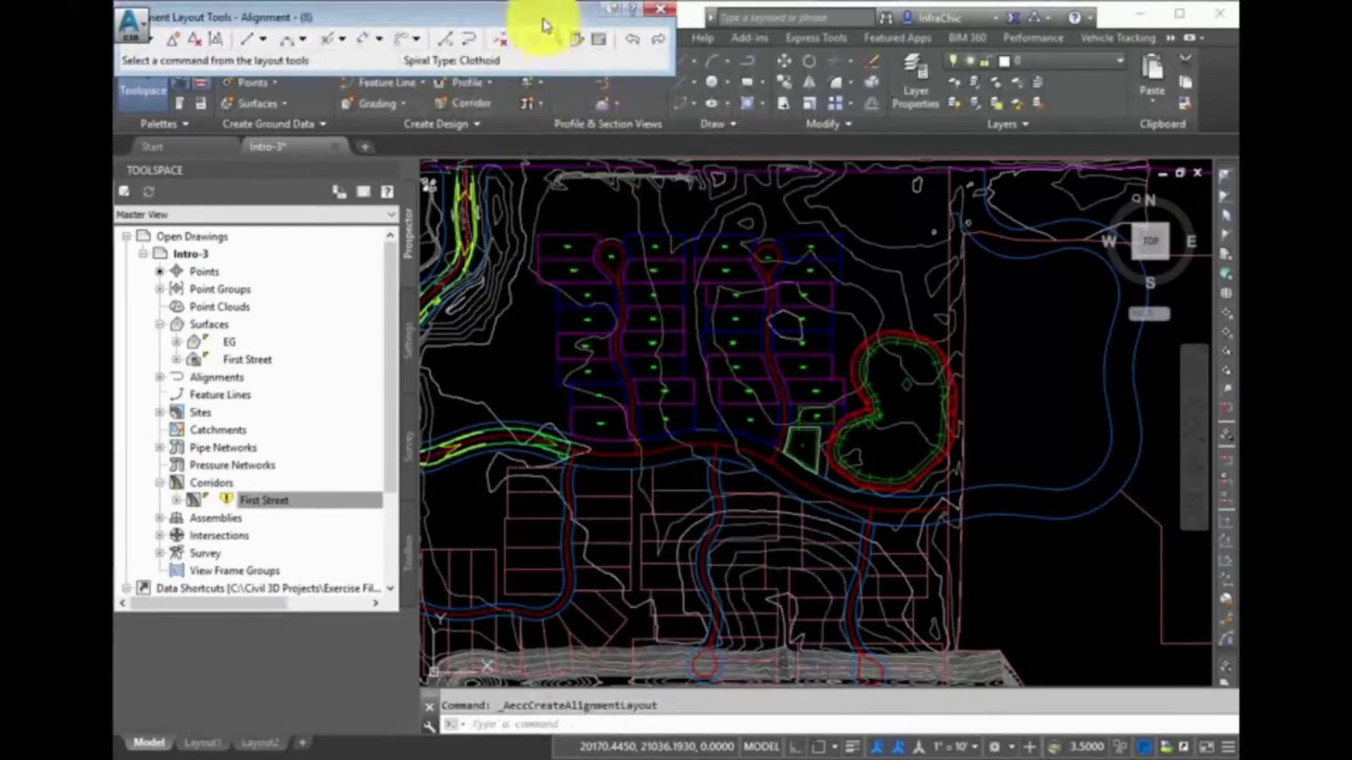
# Step: Choose the Tangent-Tangent (With curves) layout tool for the alignment
pyautogui.moveTo(539, 11); pyautogui.dragTo(593, 67)
pyautogui.click(191, 86)
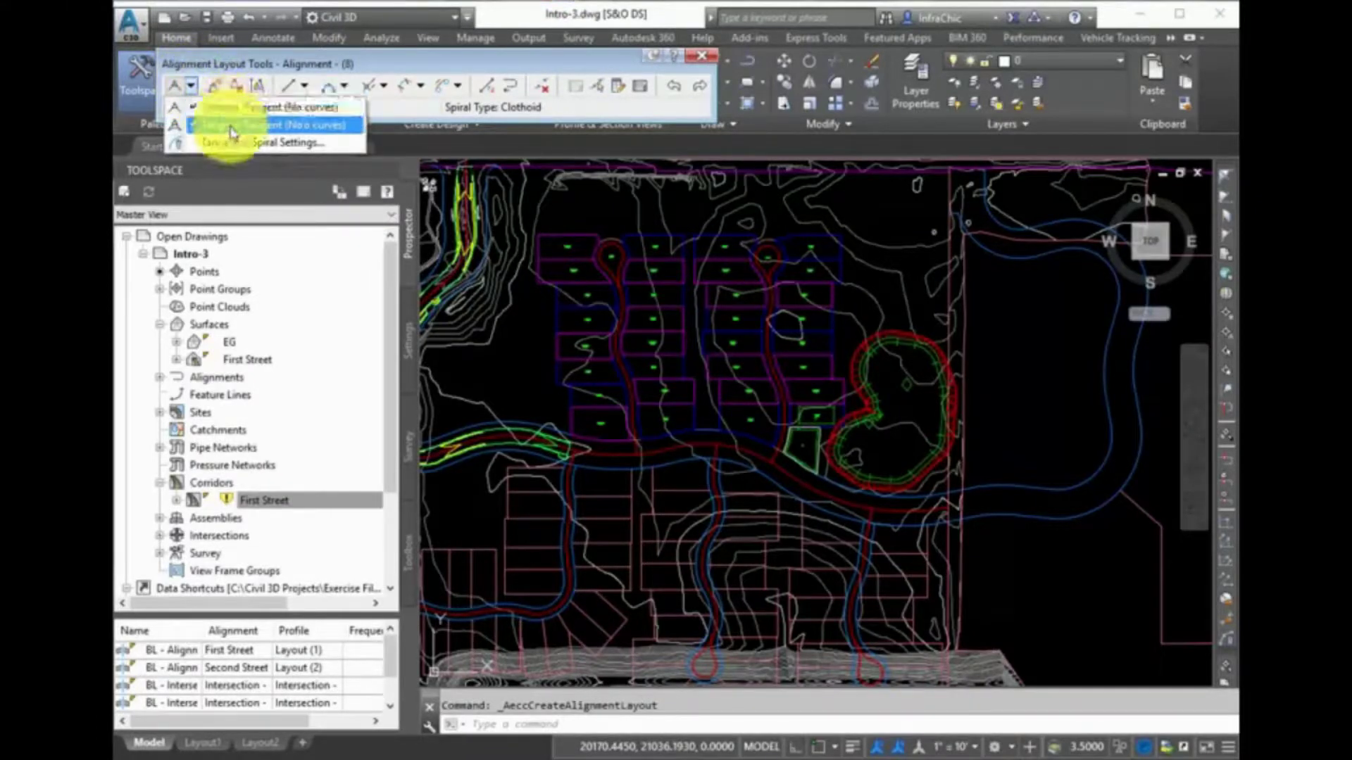
pyautogui.click(235, 124)
# Step: Place four vertices below the site and finish the alignment, stationed STA=3+00 and STA=4+00
pyautogui.scroll(-5, 686, 388)
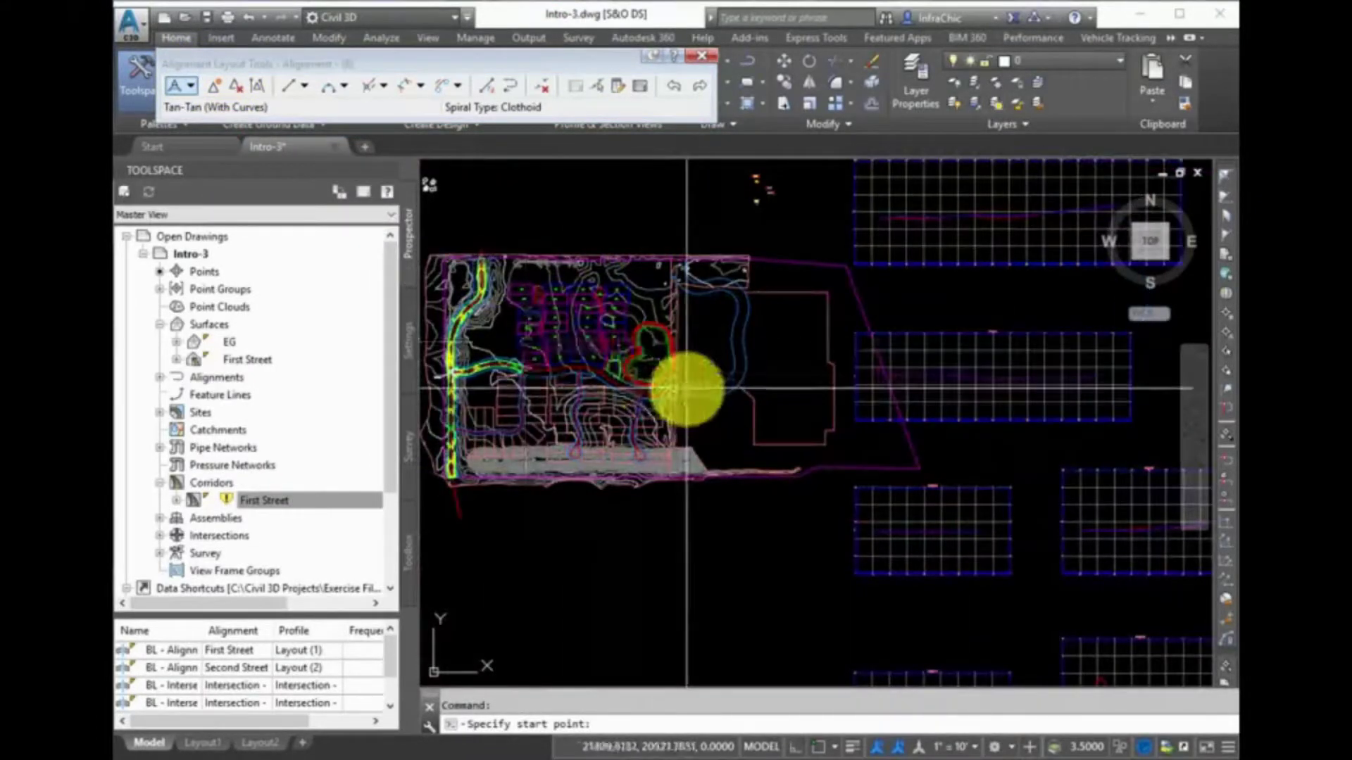
pyautogui.click(526, 557)
pyautogui.click(664, 569)
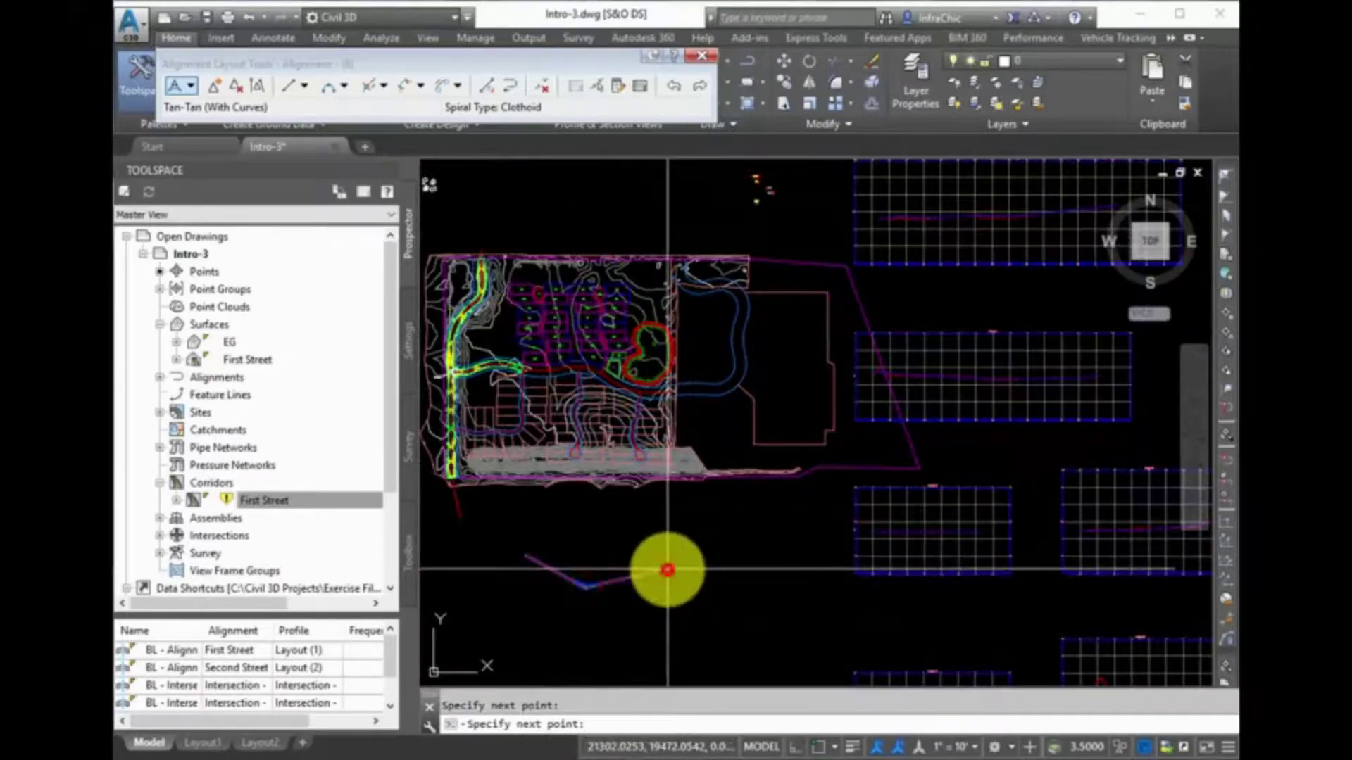
pyautogui.click(751, 562)
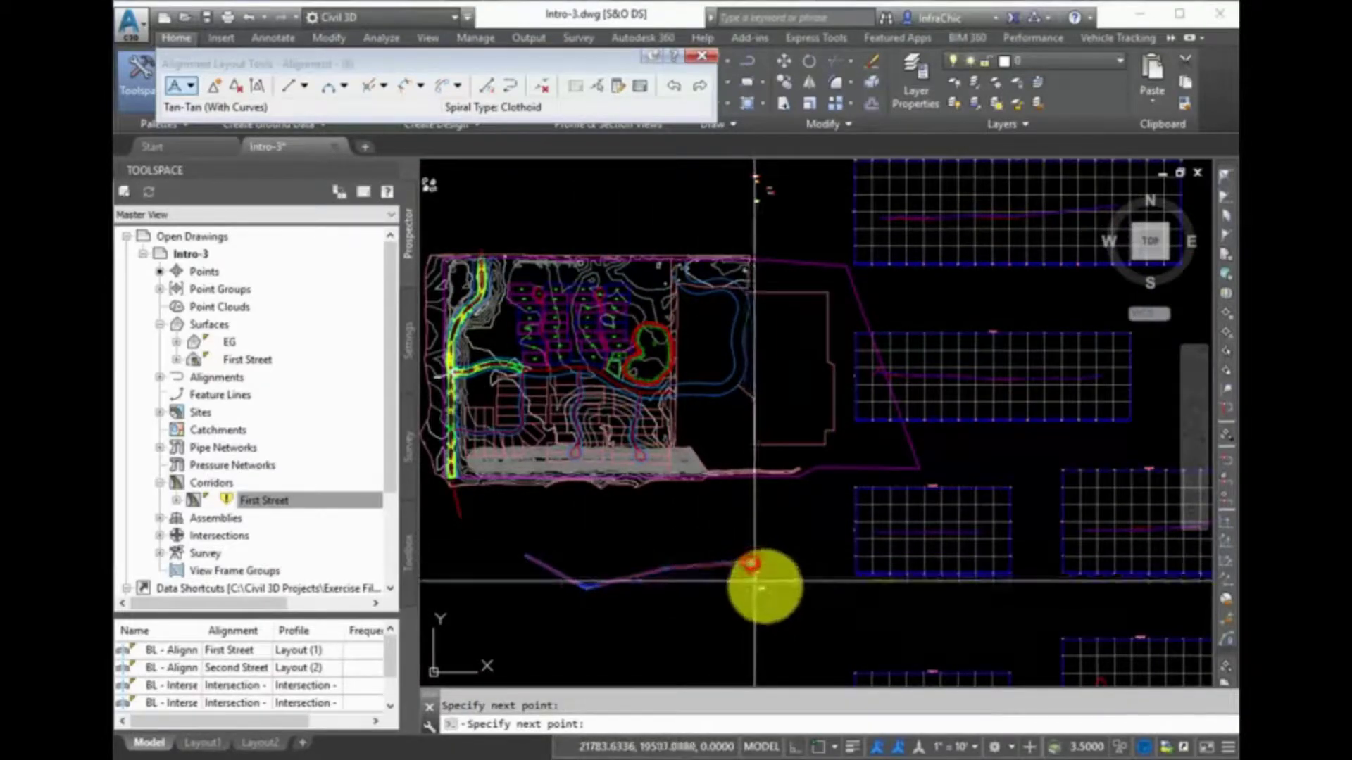
pyautogui.click(831, 604)
pyautogui.press('Return')
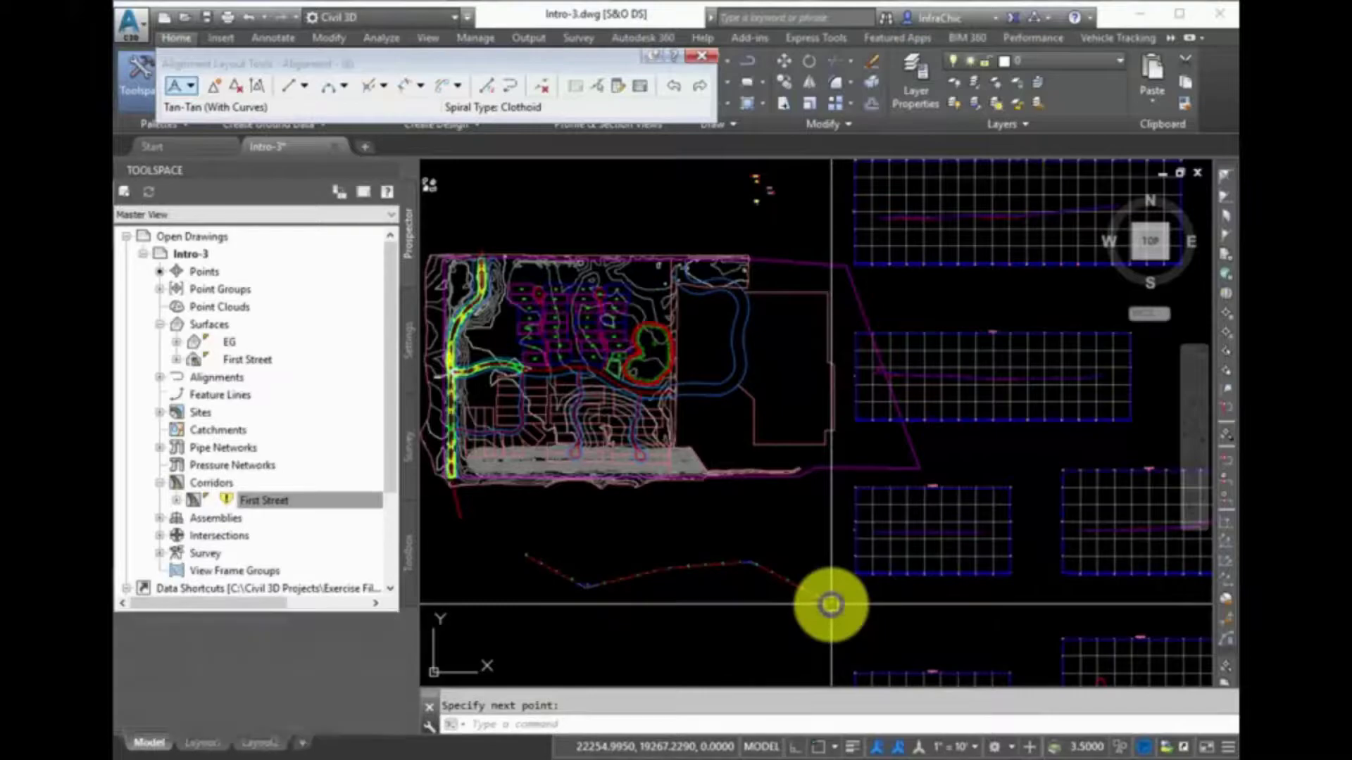
pyautogui.scroll(4, 563, 590)
pyautogui.scroll(6, 563, 590)
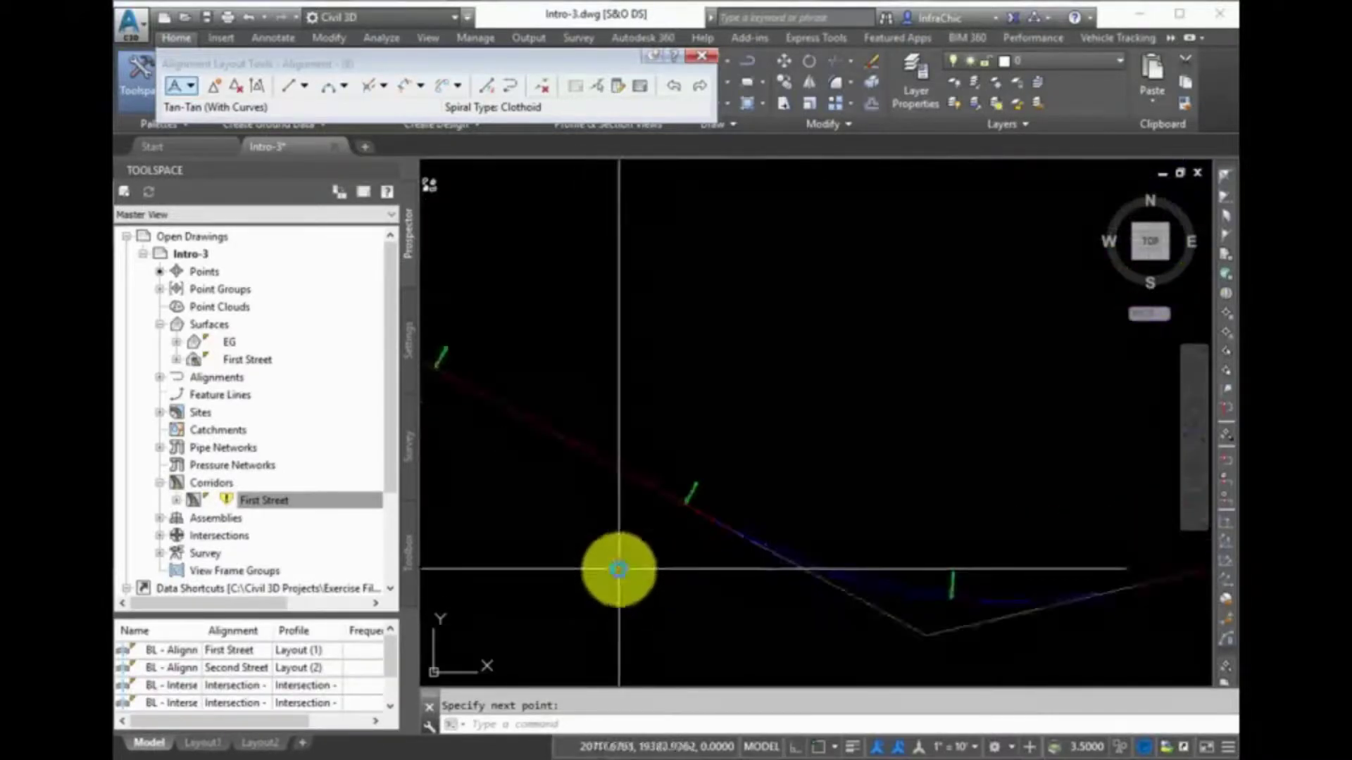
pyautogui.scroll(5, 699, 507)
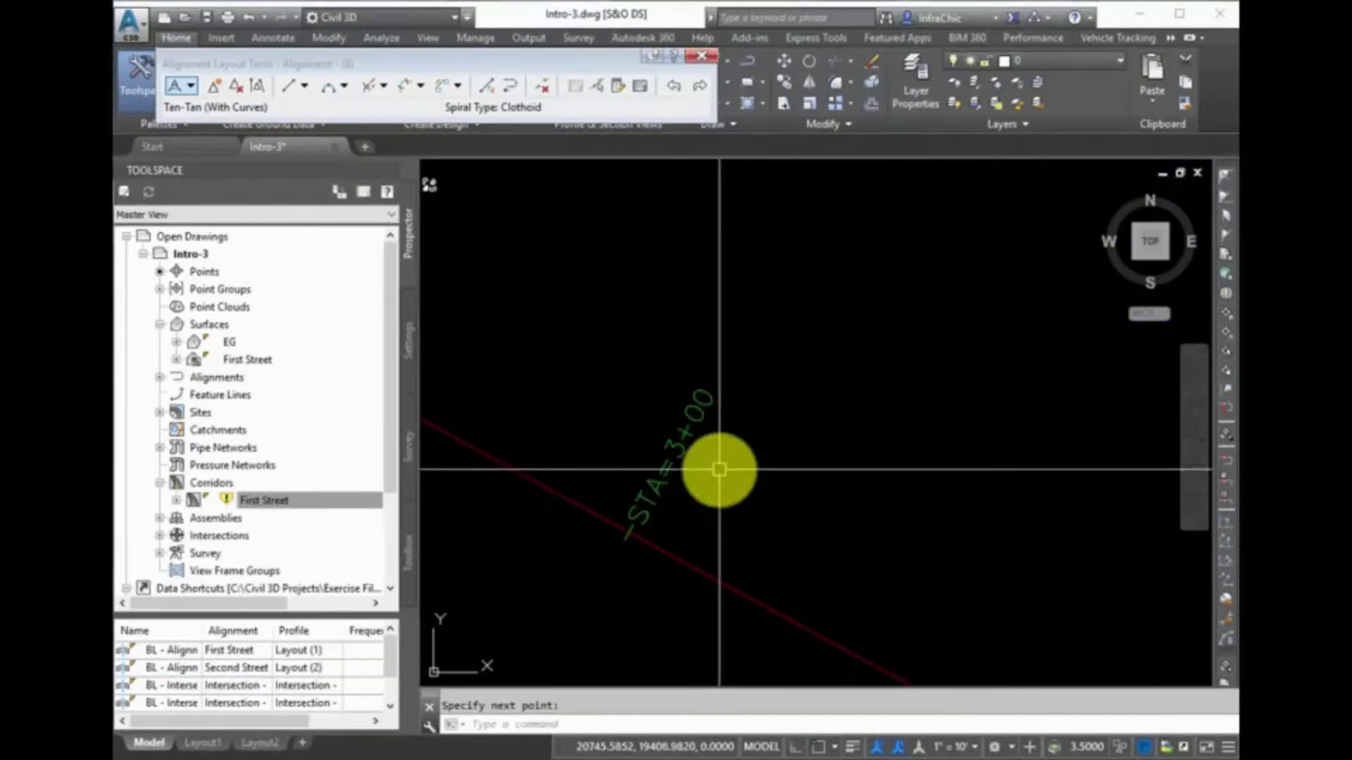
pyautogui.scroll(5, 878, 553)
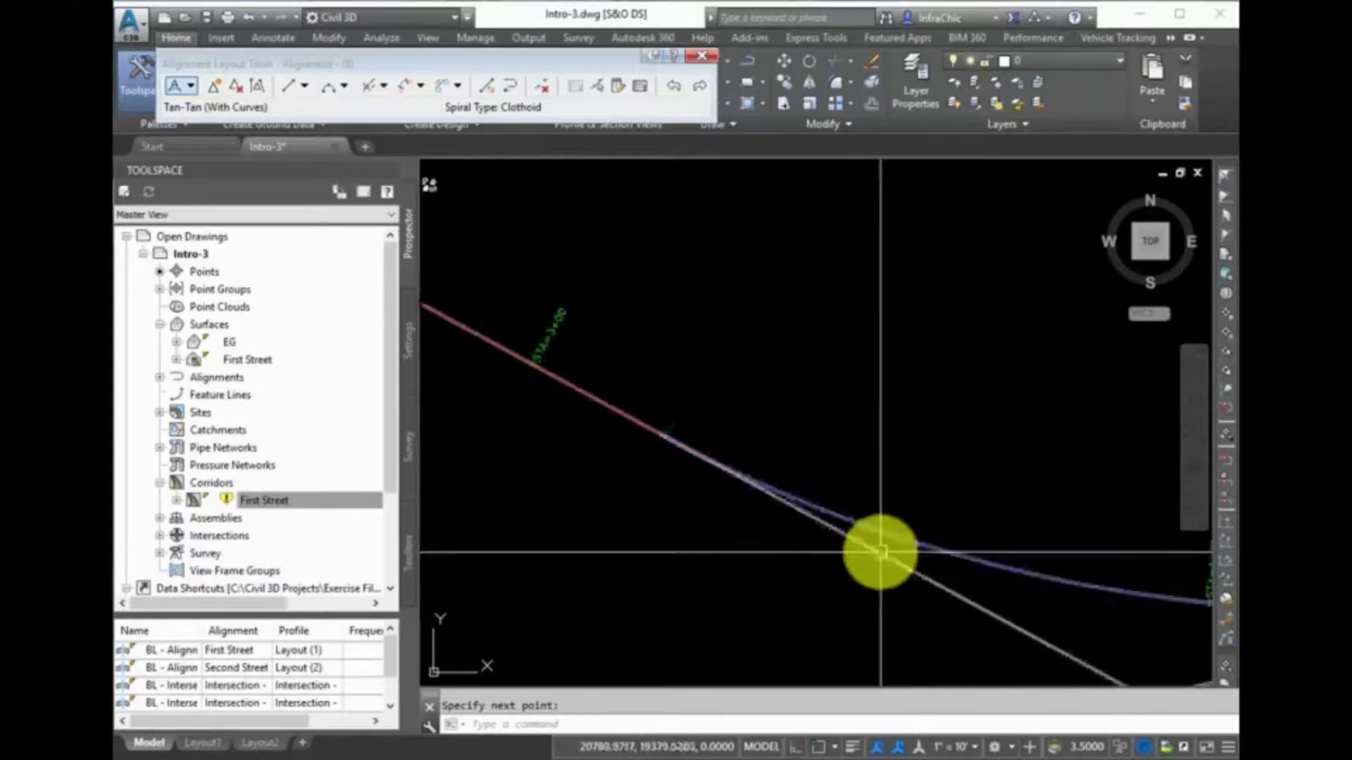
pyautogui.scroll(-3, 669, 489)
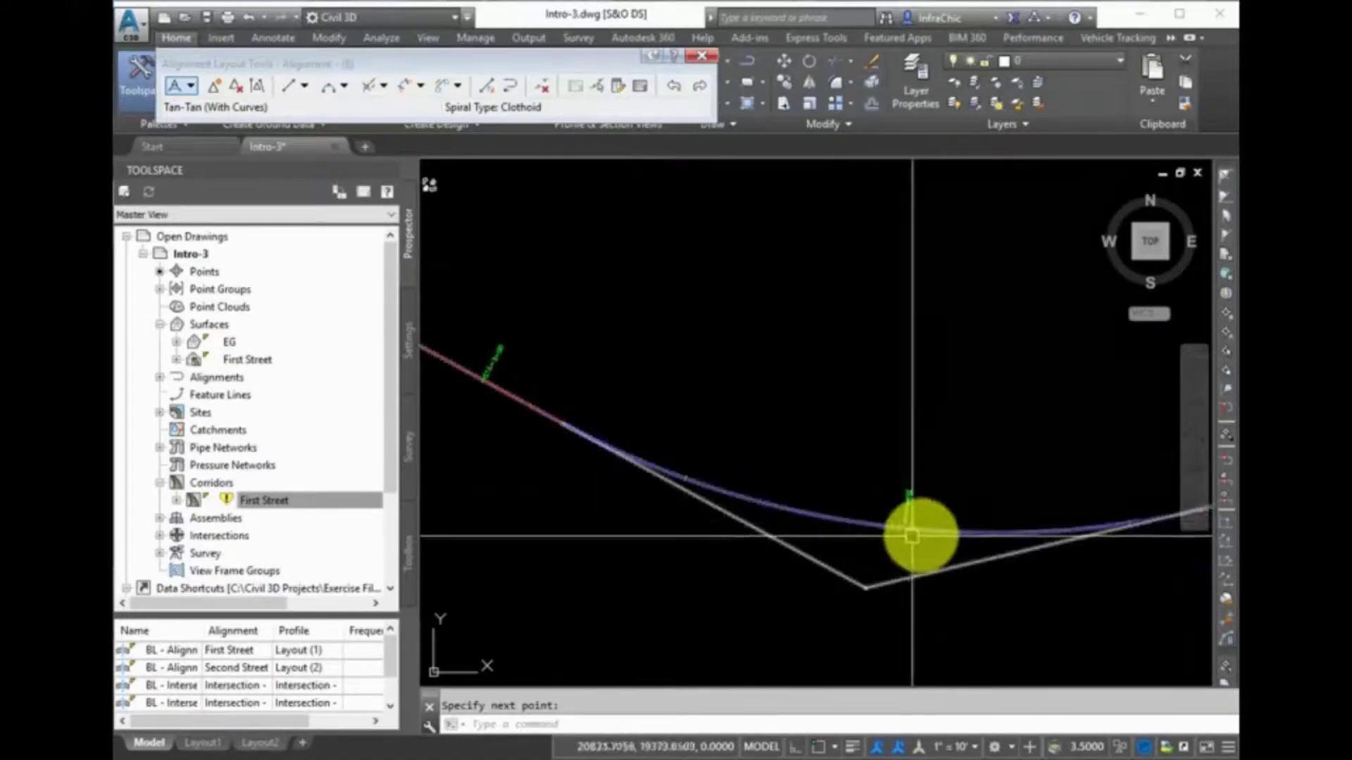
pyautogui.scroll(4, 920, 533)
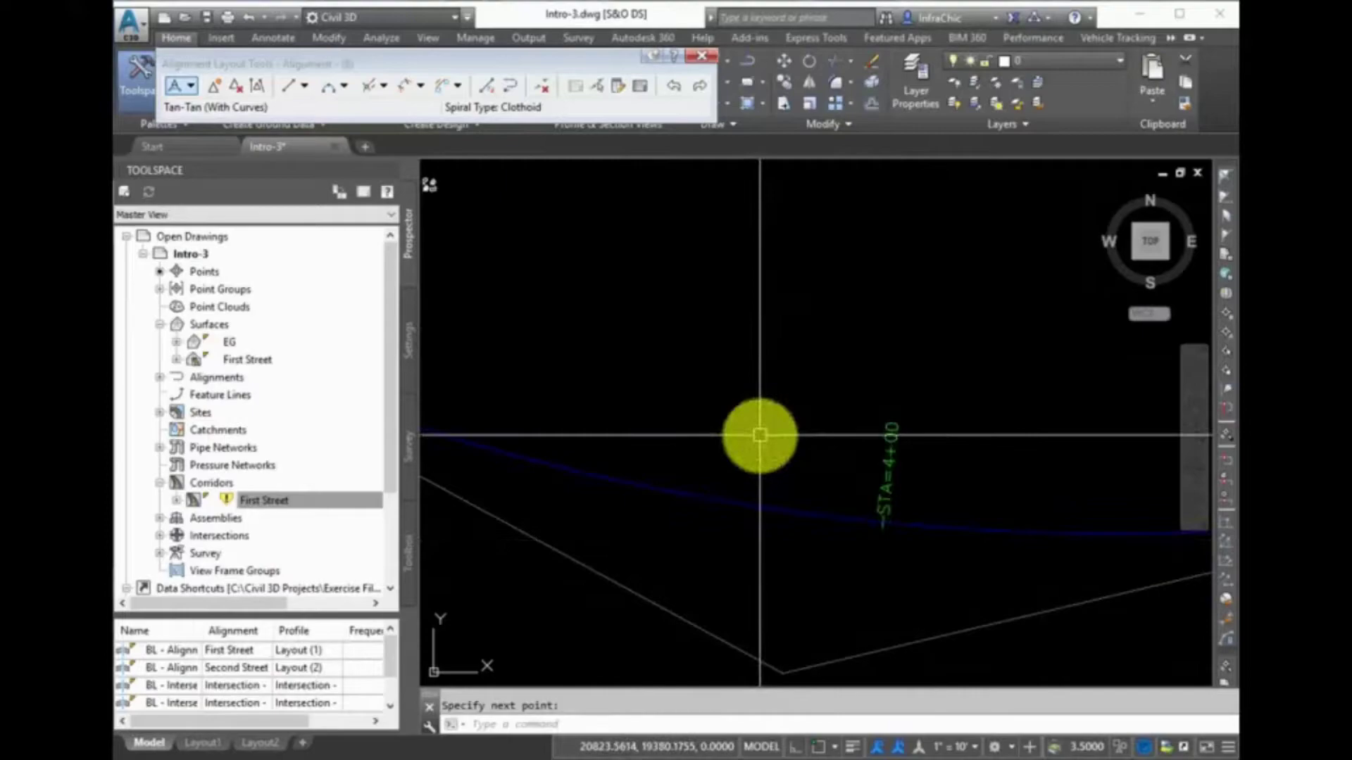
# Step: Close the layout tools and start a Station Offset label on the new alignment
pyautogui.click(699, 56)
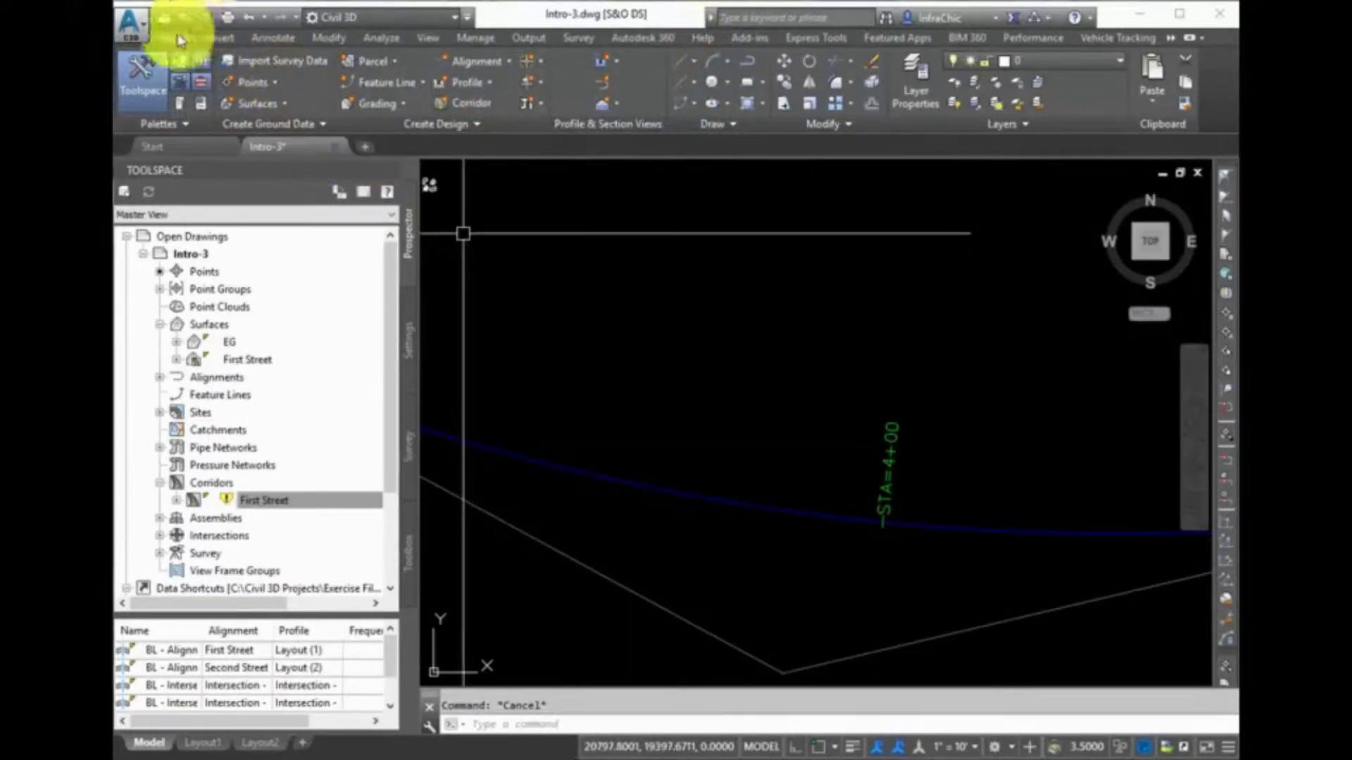
pyautogui.click(273, 39)
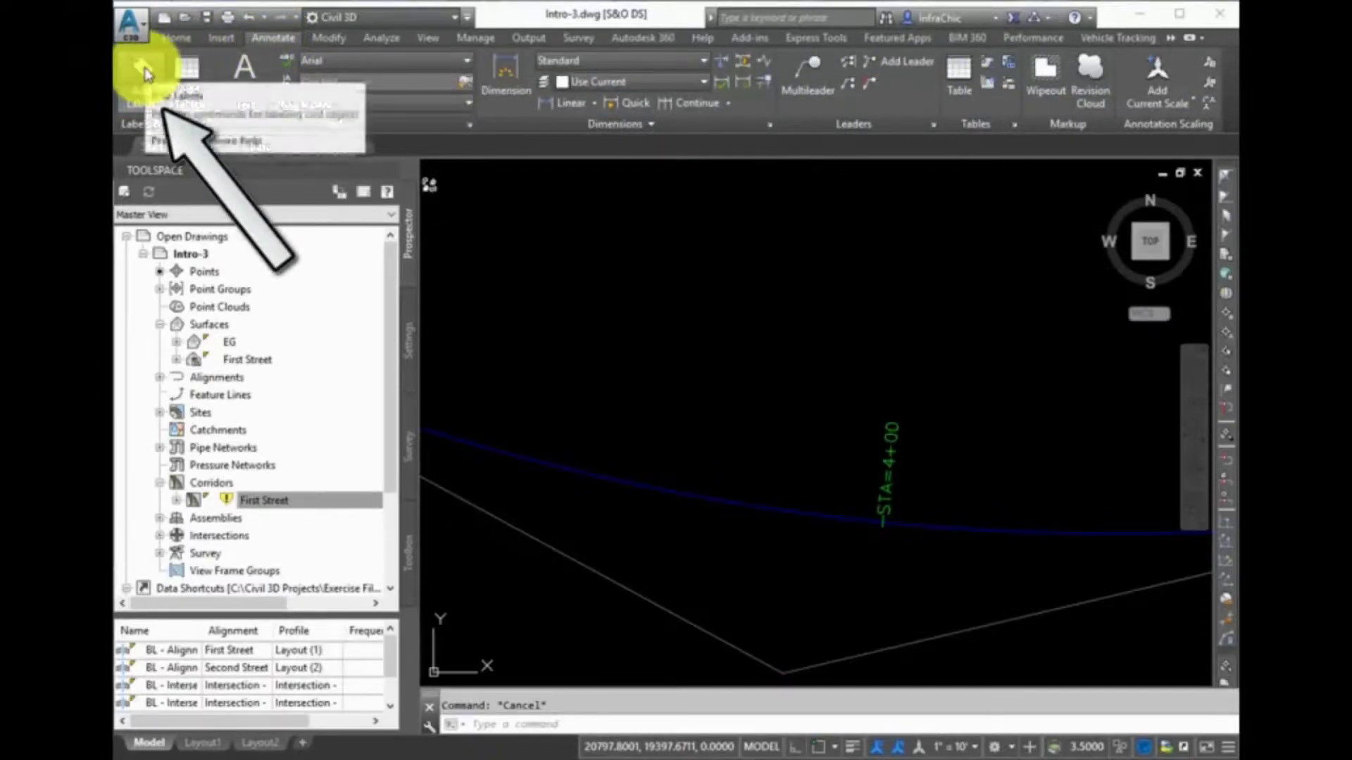
pyautogui.click(145, 92)
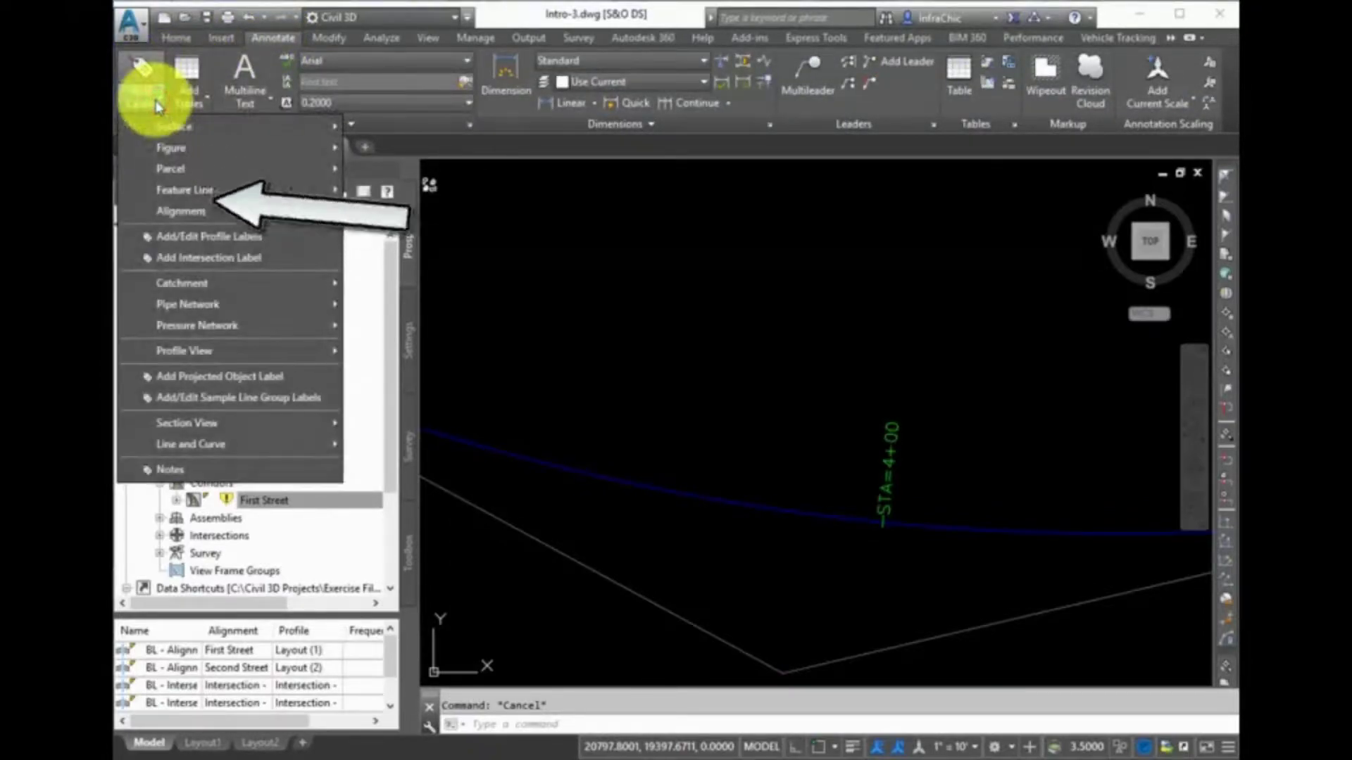
pyautogui.moveTo(241, 211)
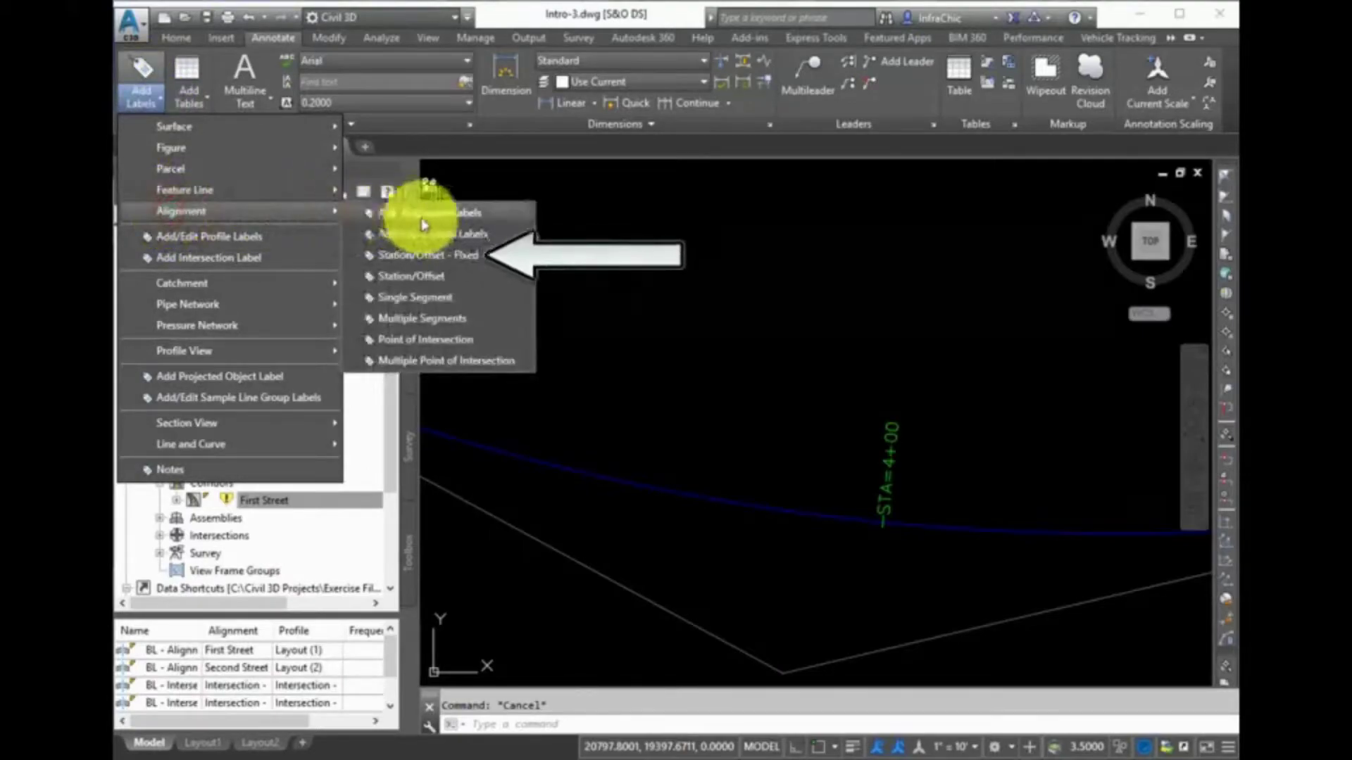
pyautogui.click(423, 256)
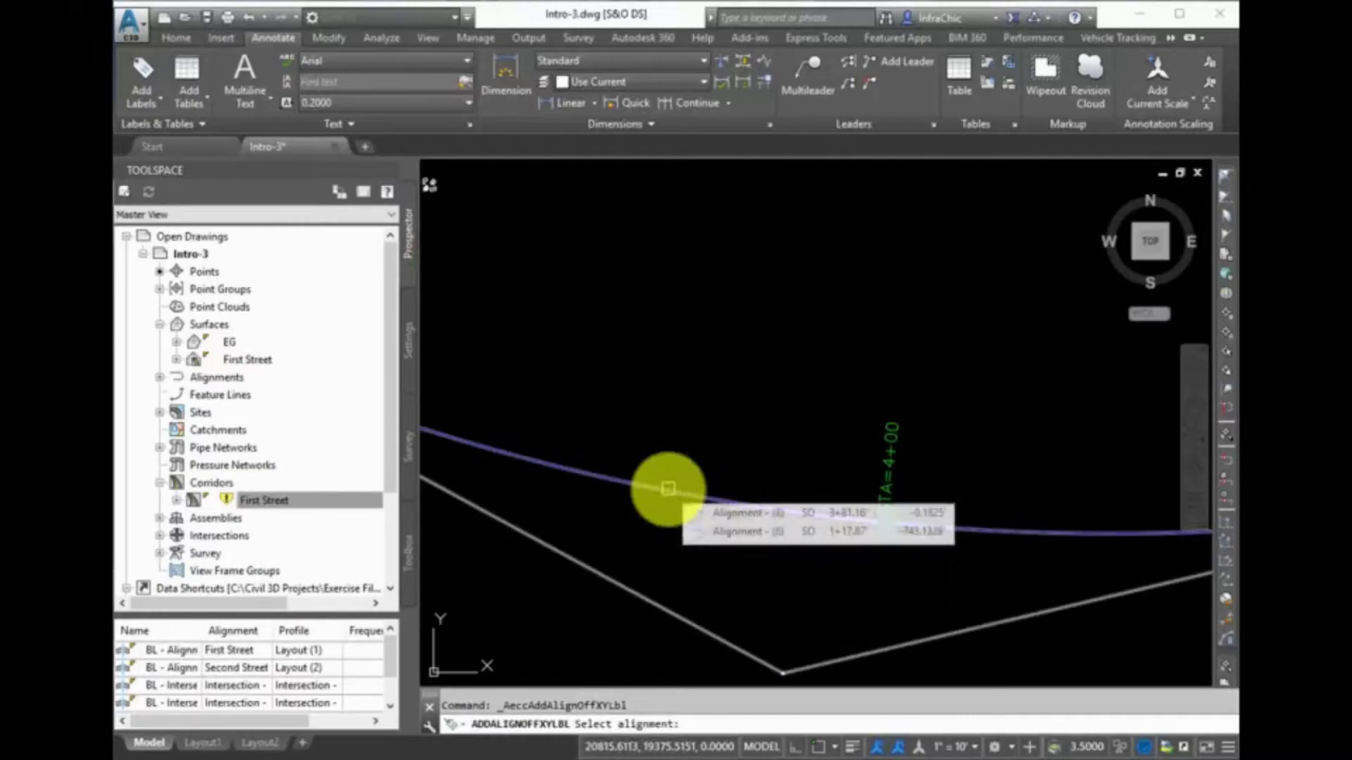
pyautogui.click(665, 486)
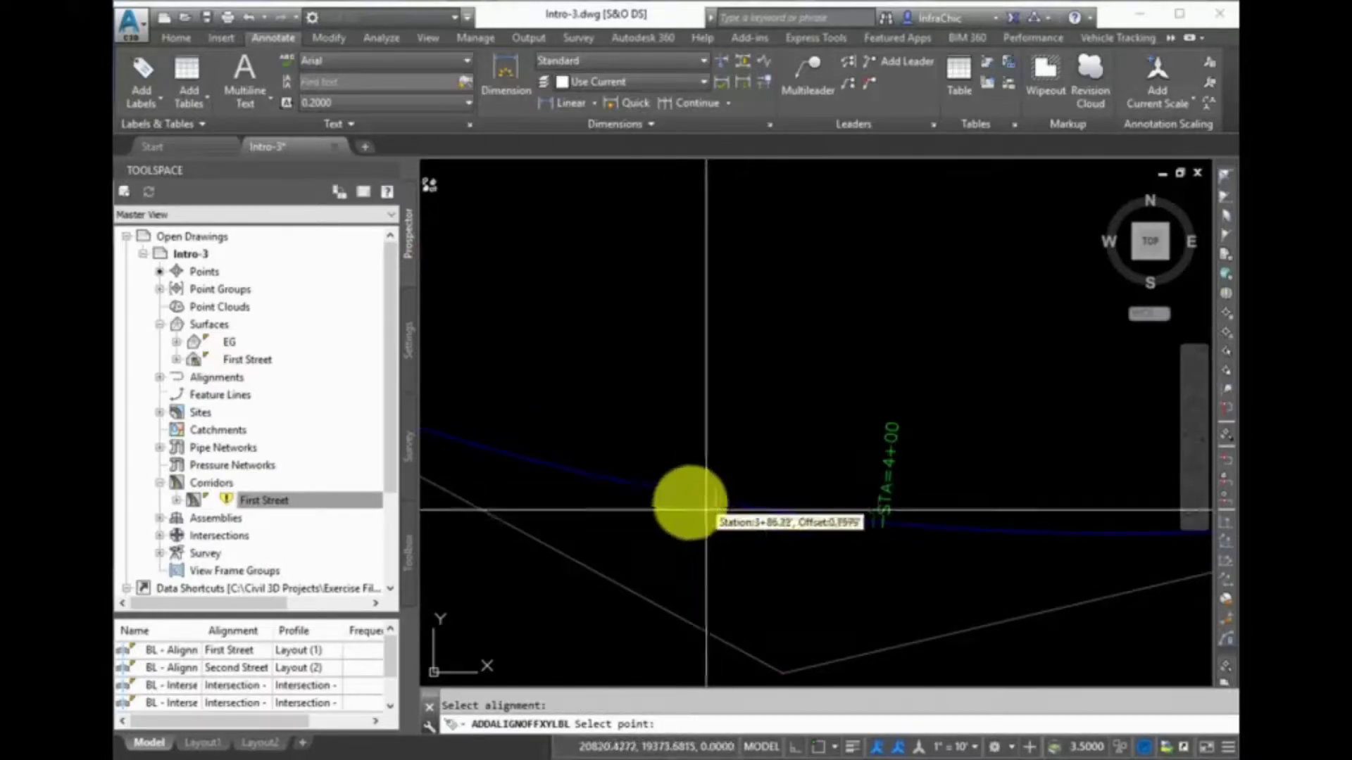
# Step: Place two station/offset labels at points near the alignment's curve
pyautogui.scroll(-3, 704, 492)
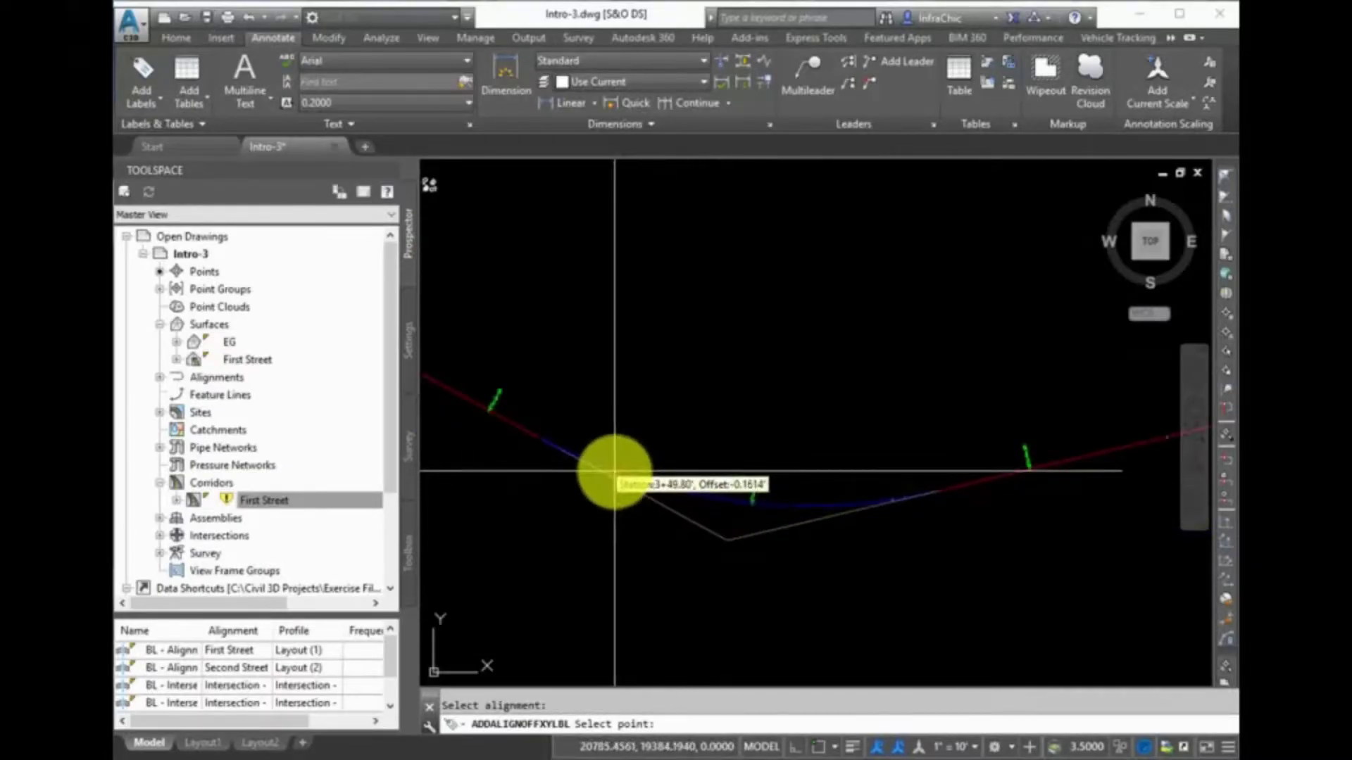
pyautogui.click(614, 472)
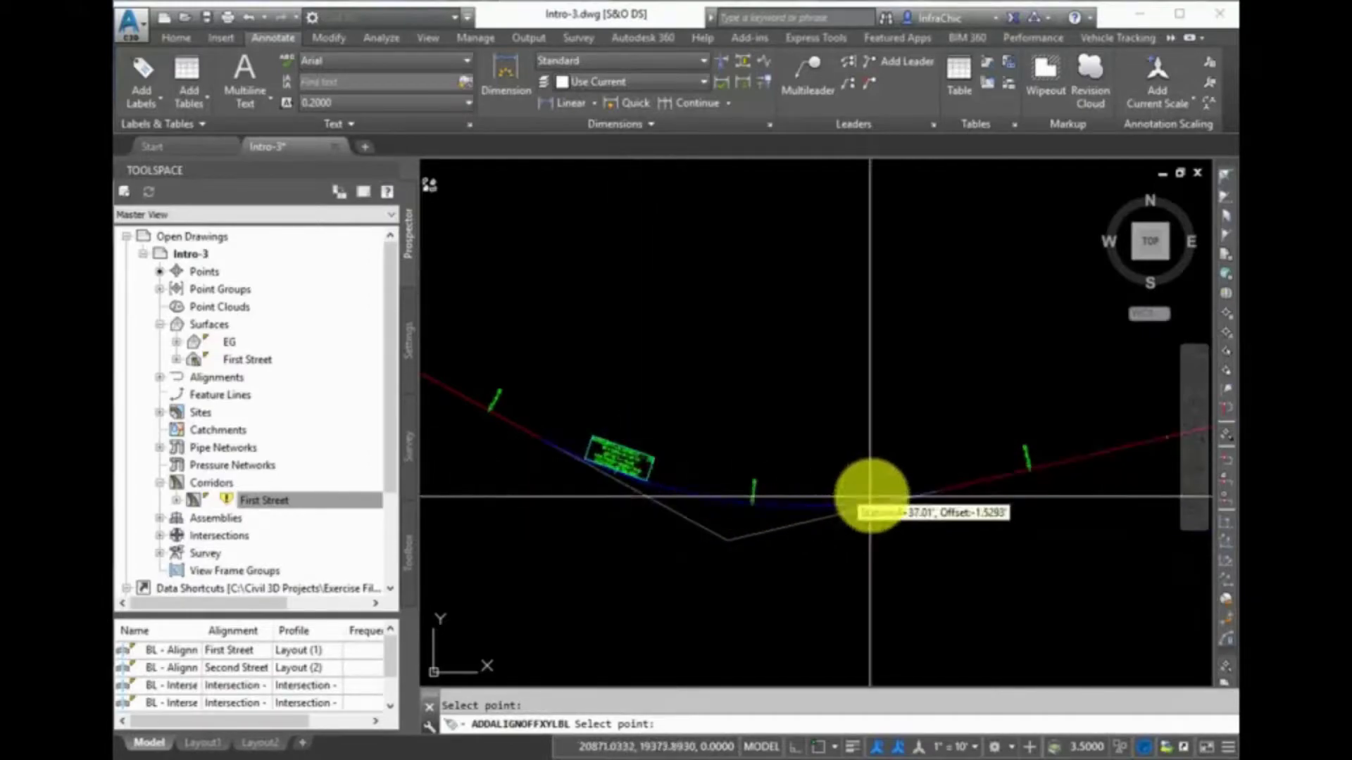
pyautogui.click(930, 564)
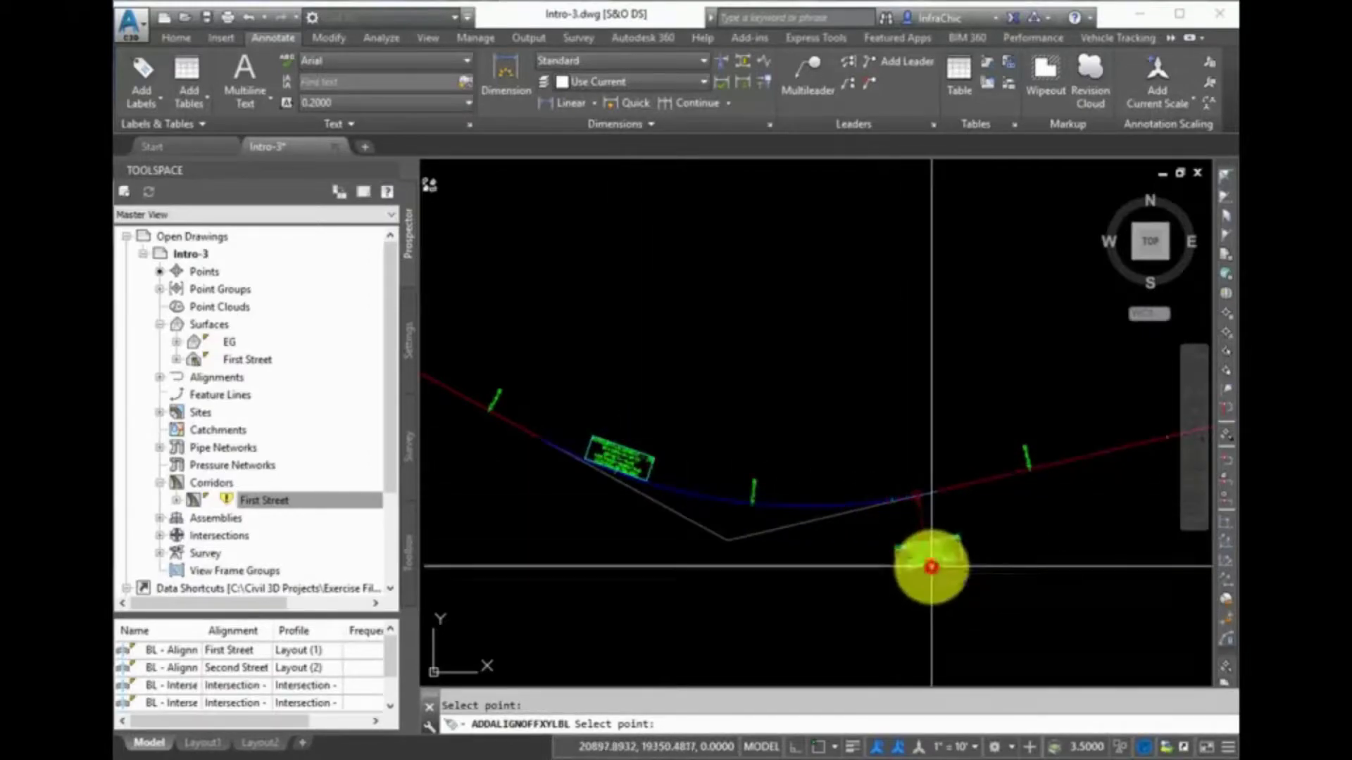
pyautogui.scroll(-2, 916, 466)
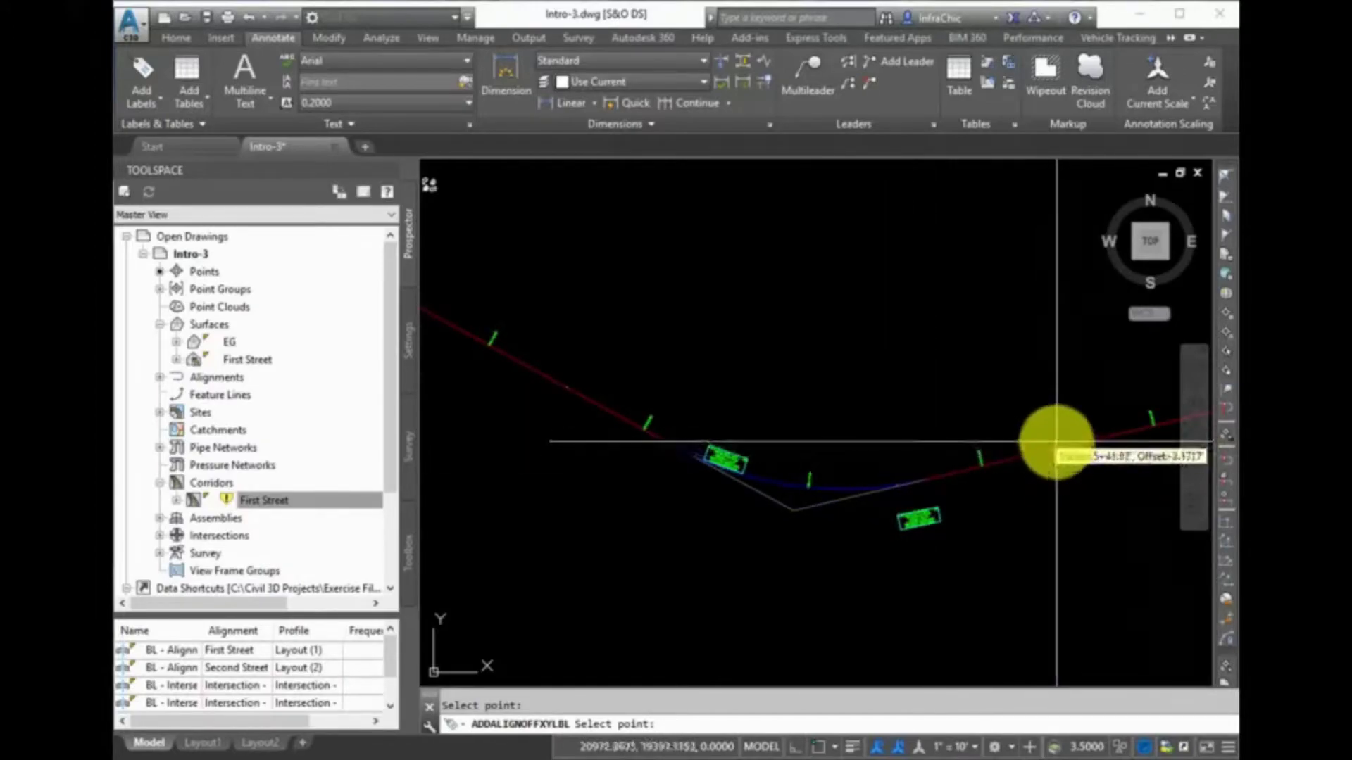
# Step: Place a last station/offset label, then move the left label to station 3+64.23
pyautogui.click(1056, 436)
pyautogui.press('Return')
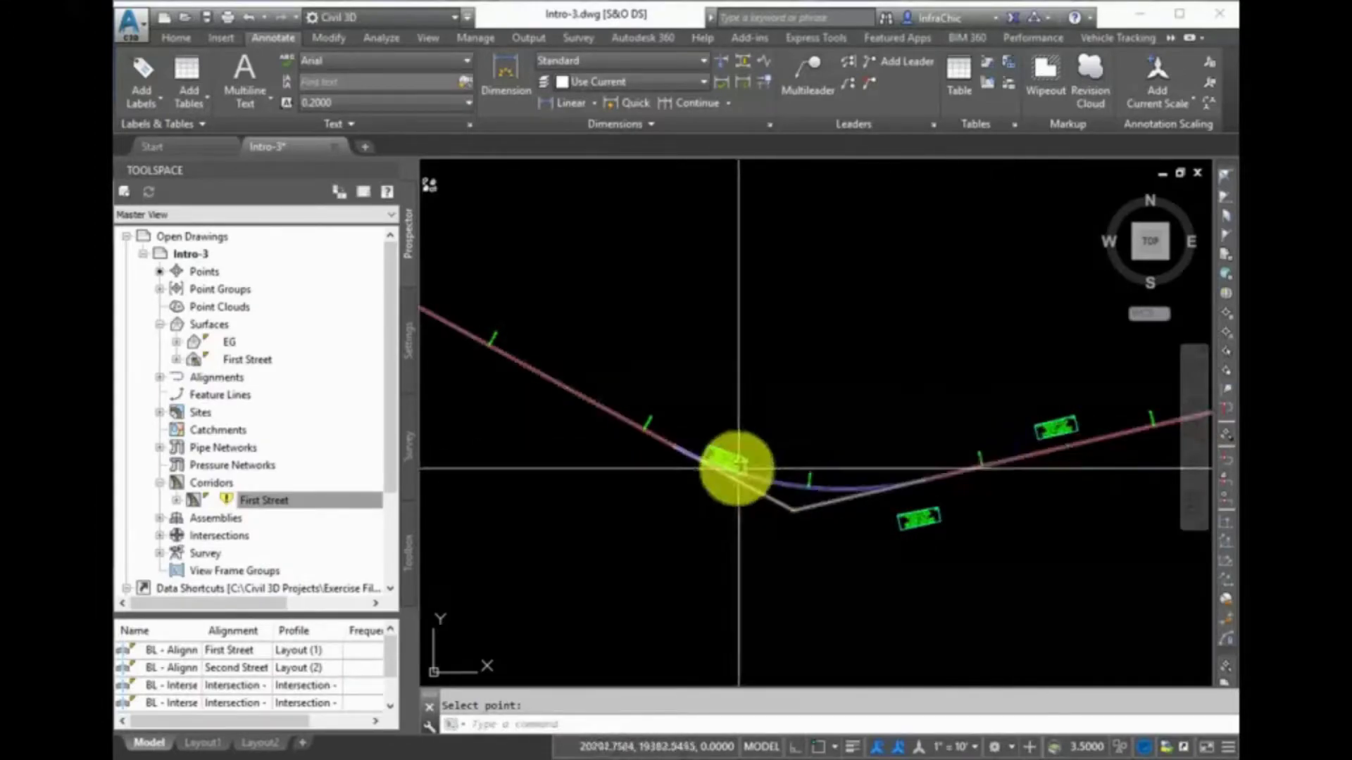
pyautogui.click(736, 468)
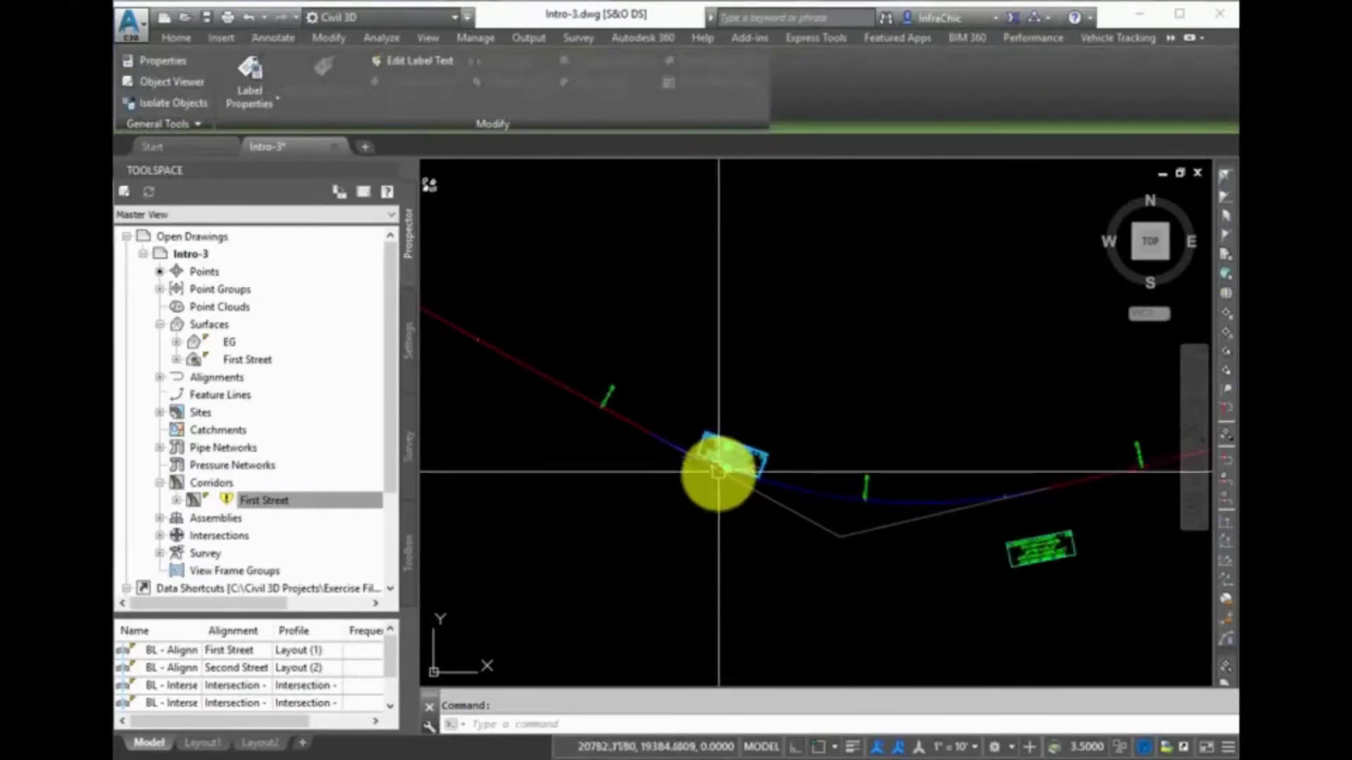
pyautogui.scroll(6, 714, 464)
pyautogui.click(719, 461)
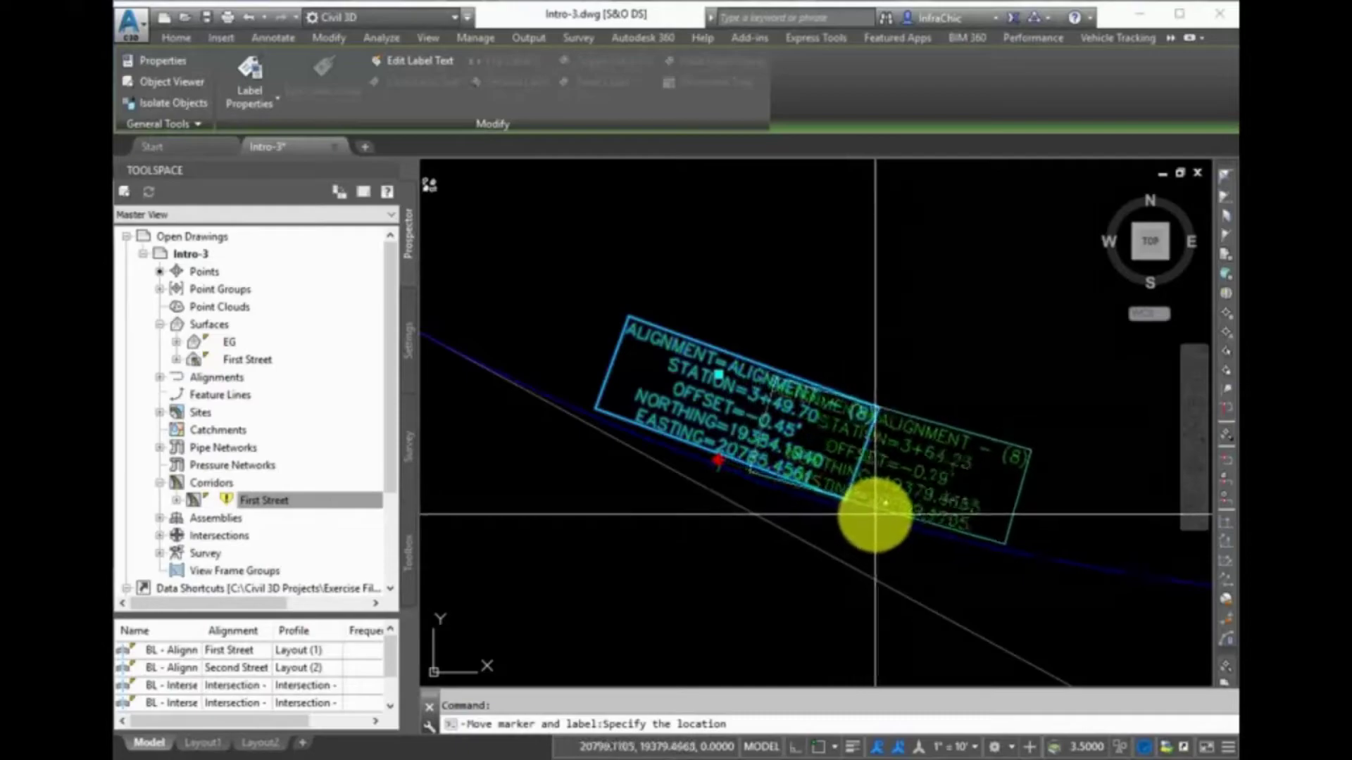
pyautogui.click(869, 507)
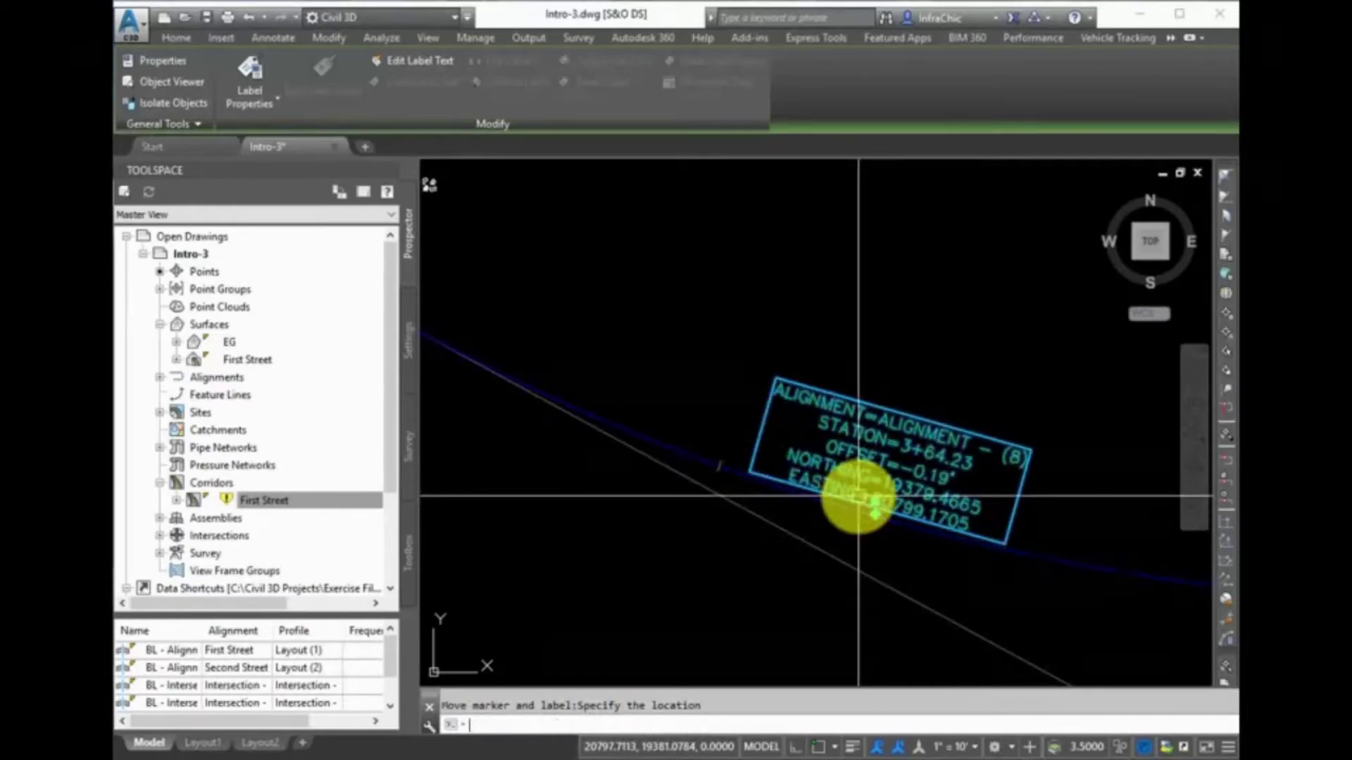
# Step: Copy the label up the alignment to station 3+19.02, offset -1.33'
pyautogui.write('co')
pyautogui.press('Return')
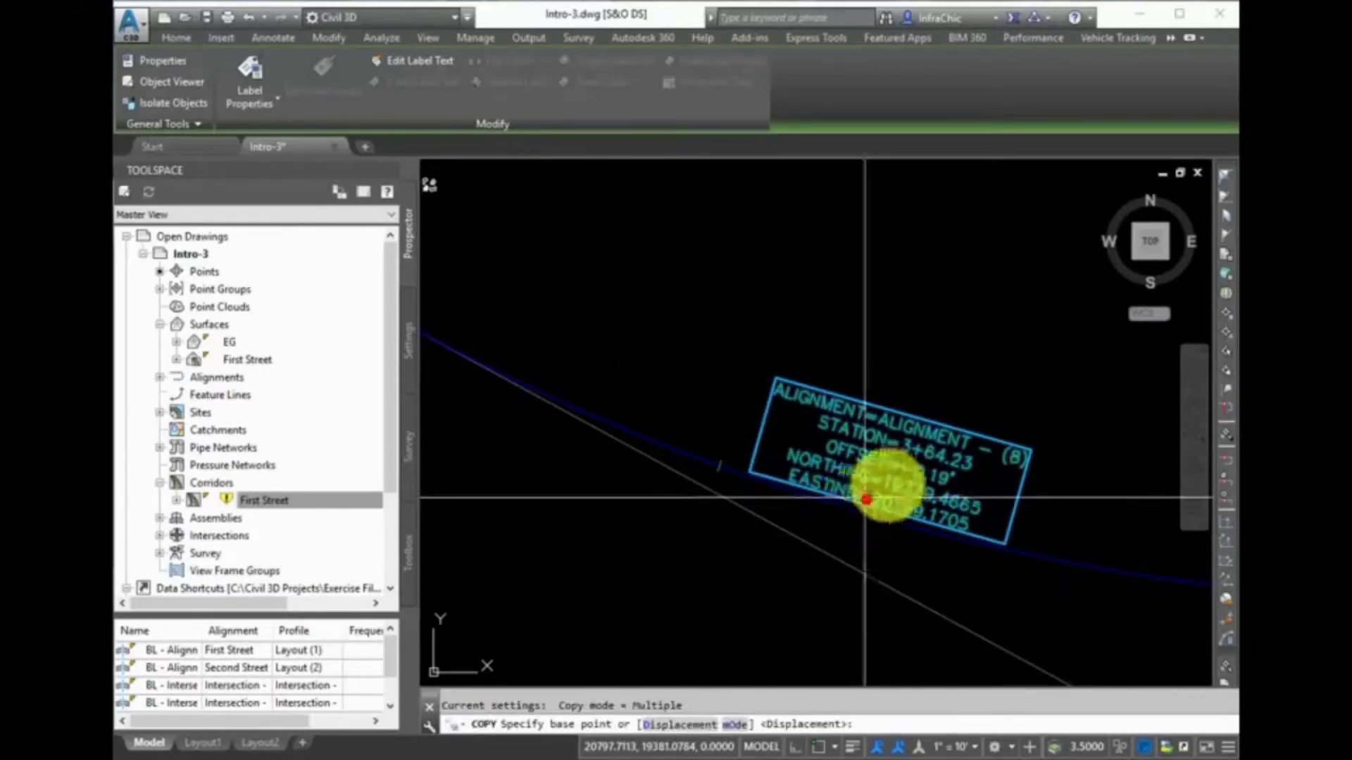
pyautogui.click(802, 466)
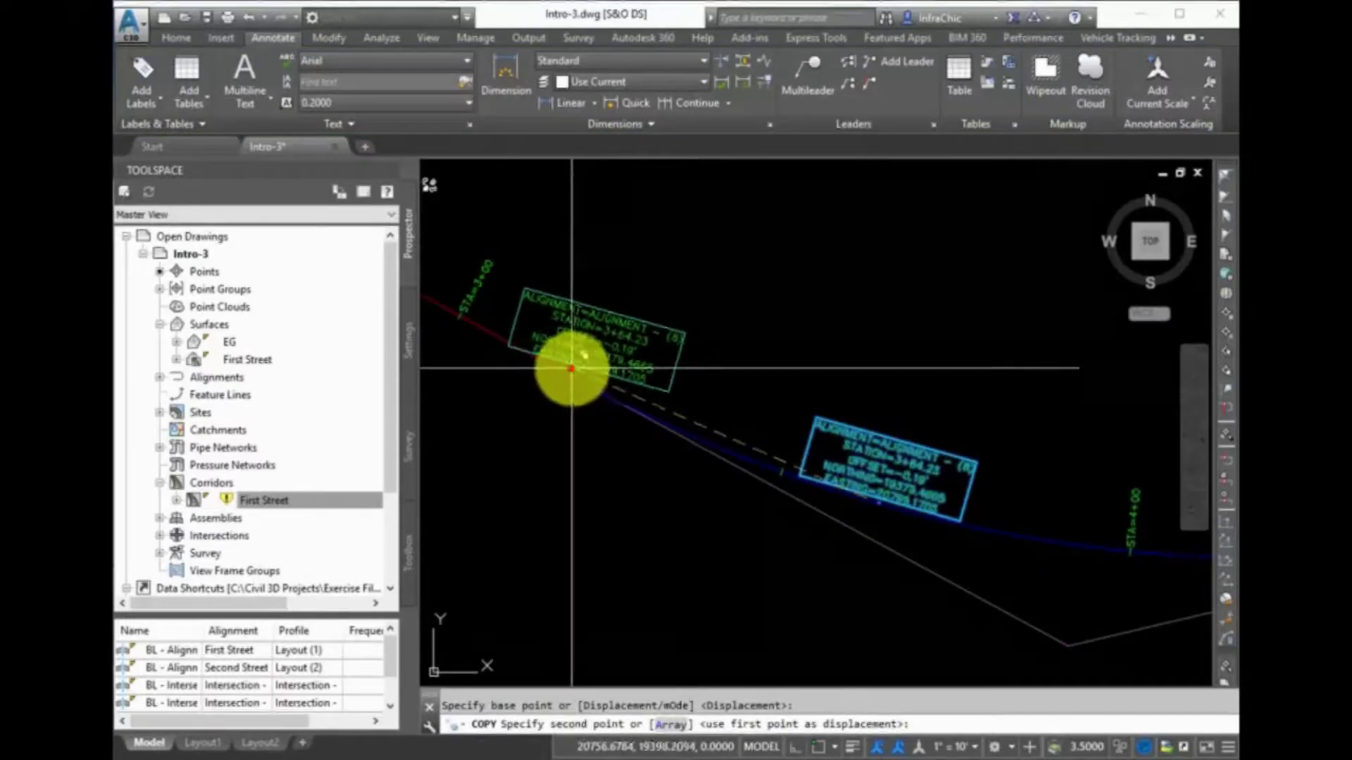
pyautogui.click(567, 364)
pyautogui.press('Return')
pyautogui.scroll(4, 581, 364)
pyautogui.scroll(-3, 625, 364)
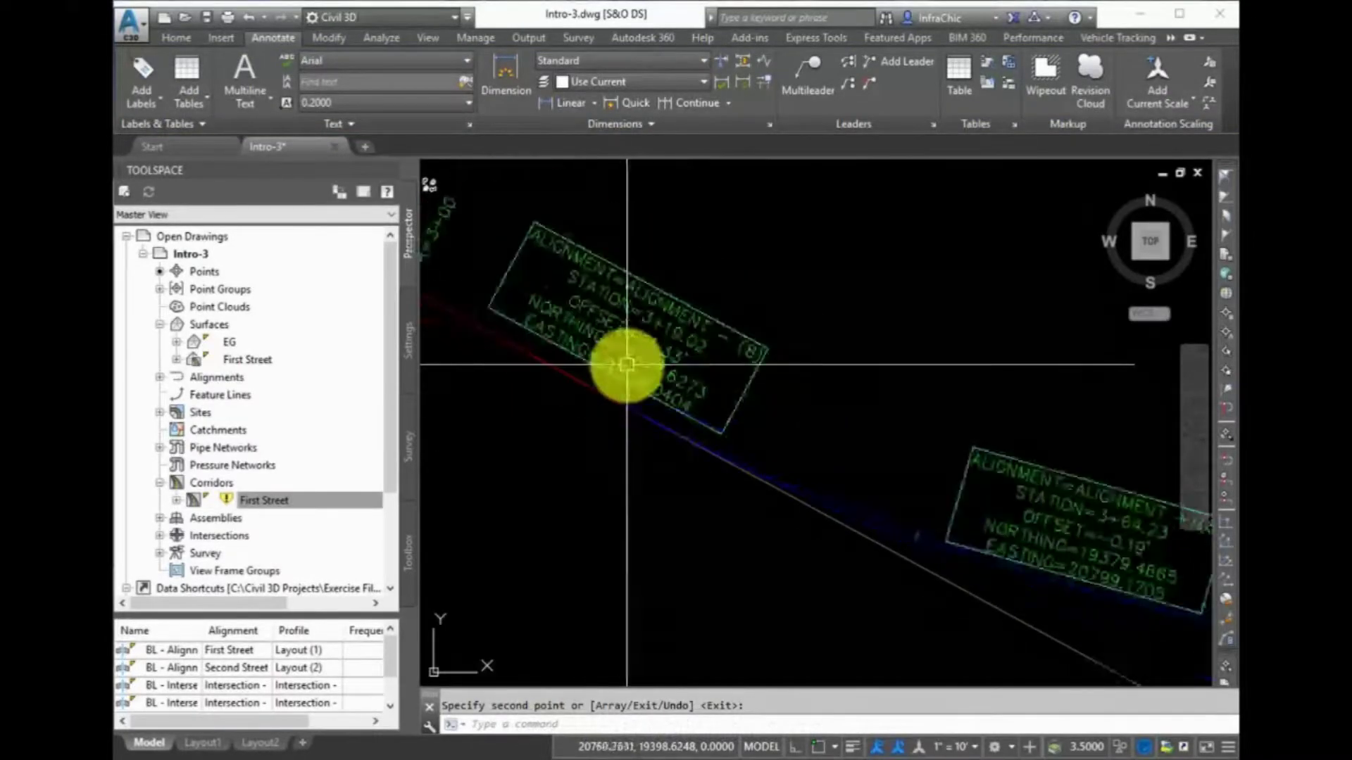
pyautogui.scroll(2, 625, 365)
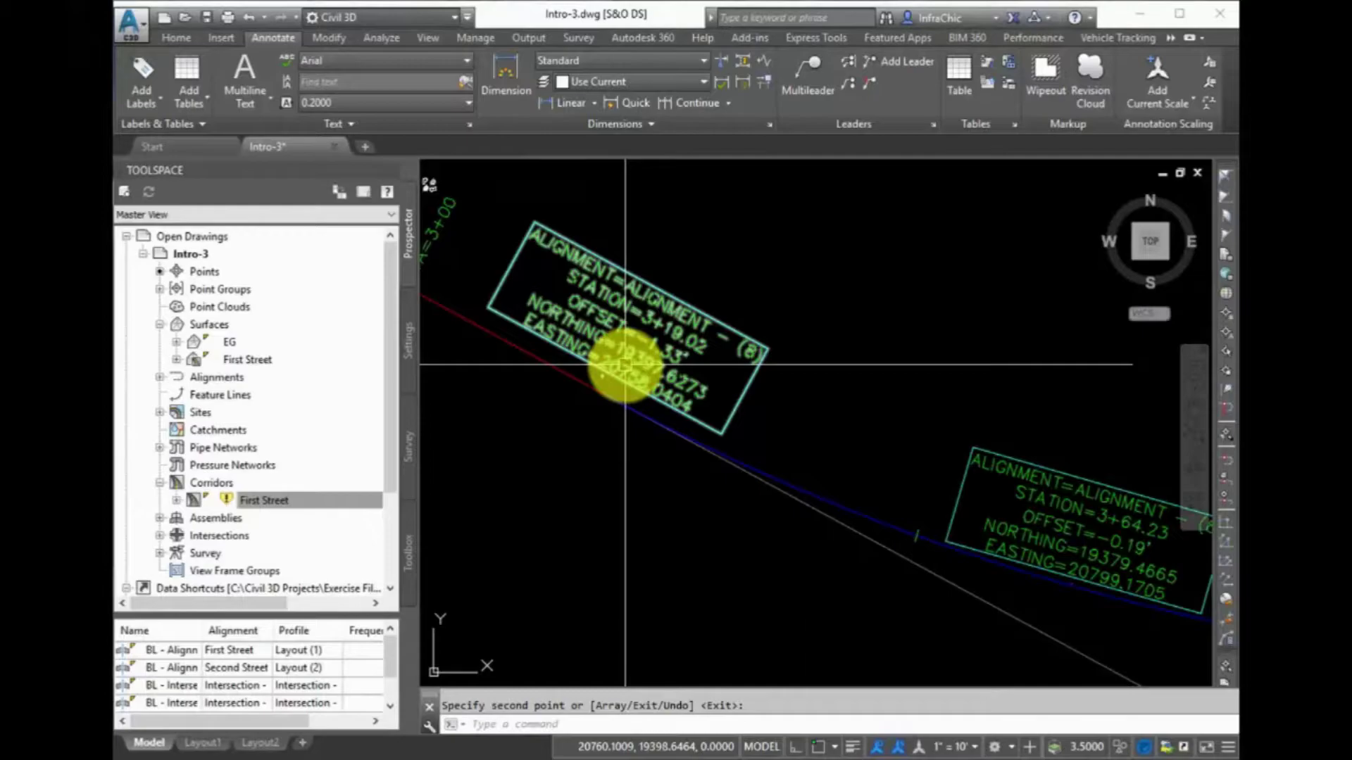
pyautogui.press('Return')
# Step: Select the EG surface and start the Spot Elevation labeling command
pyautogui.click(584, 380)
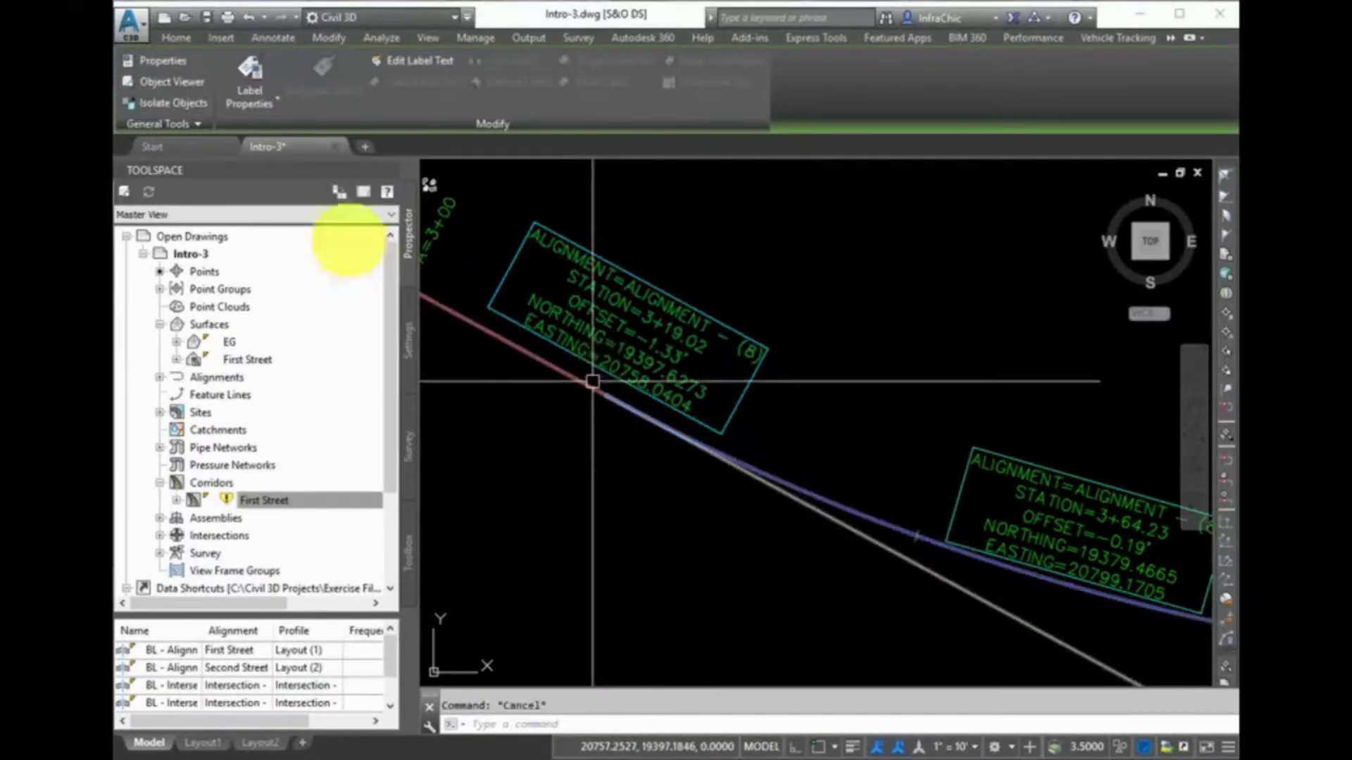
pyautogui.press('Escape')
pyautogui.scroll(-5, 658, 483)
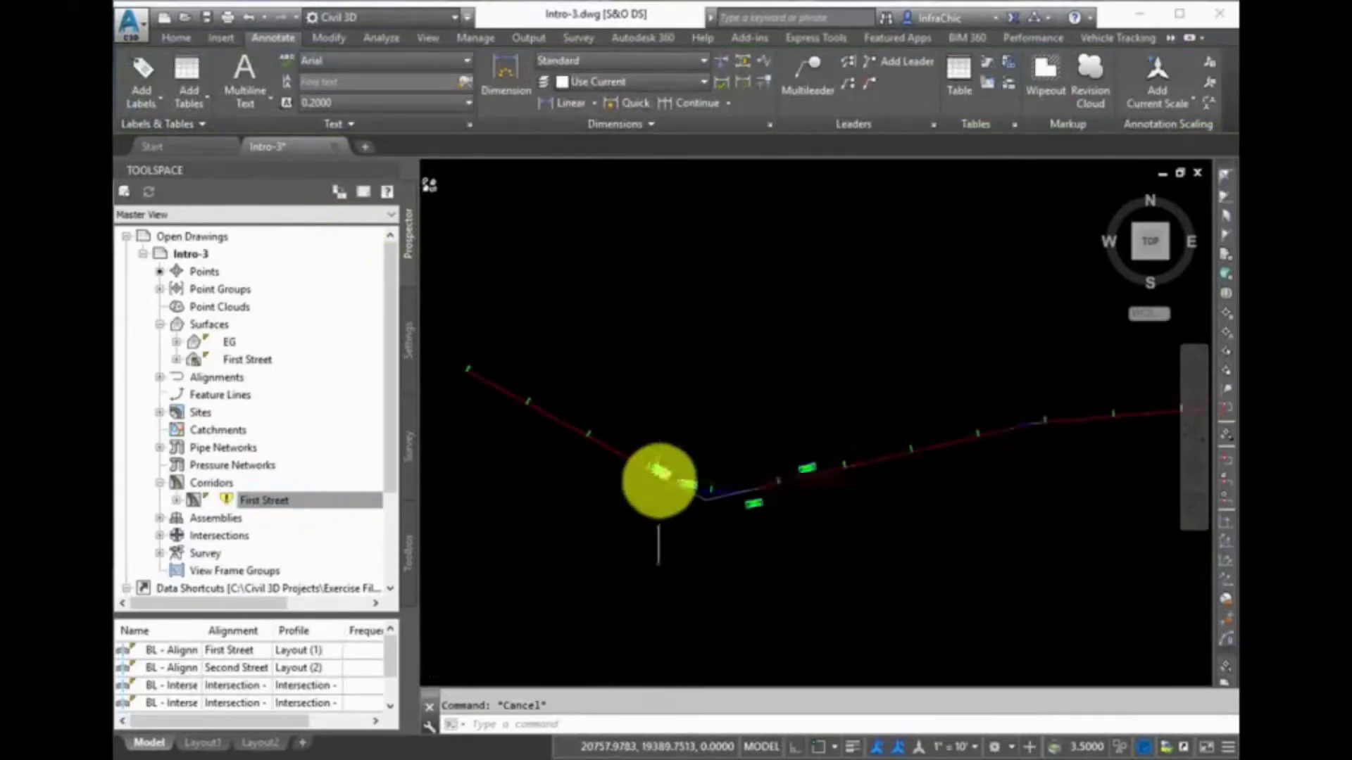
pyautogui.scroll(2, 784, 265)
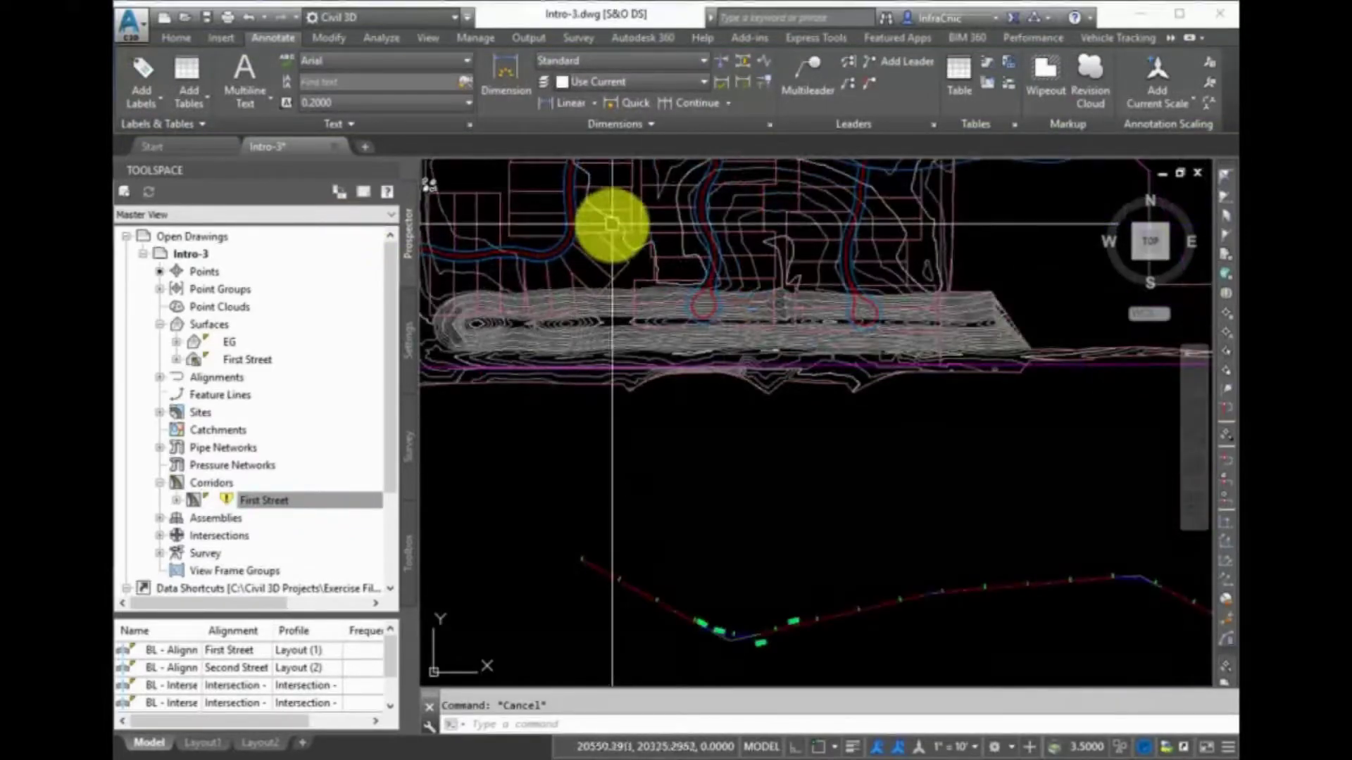
pyautogui.click(613, 229)
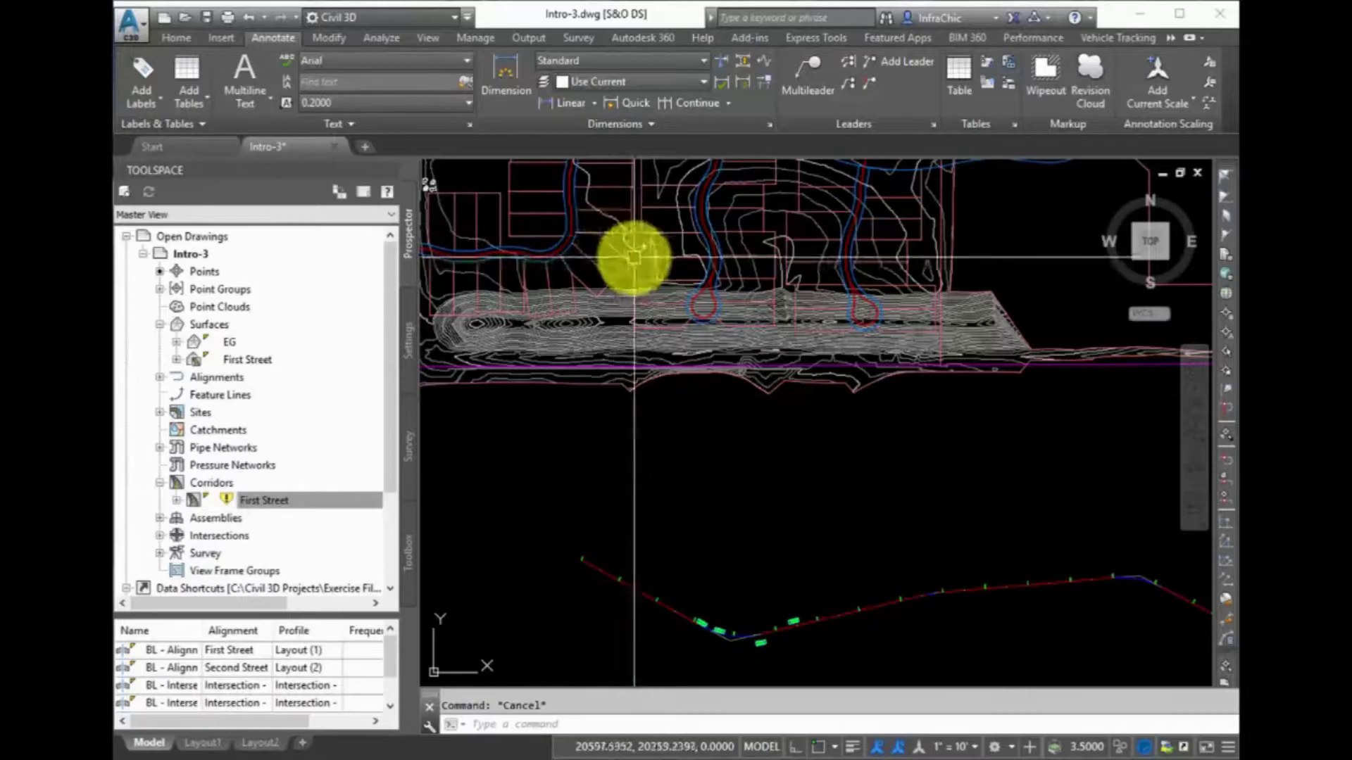
pyautogui.click(627, 250)
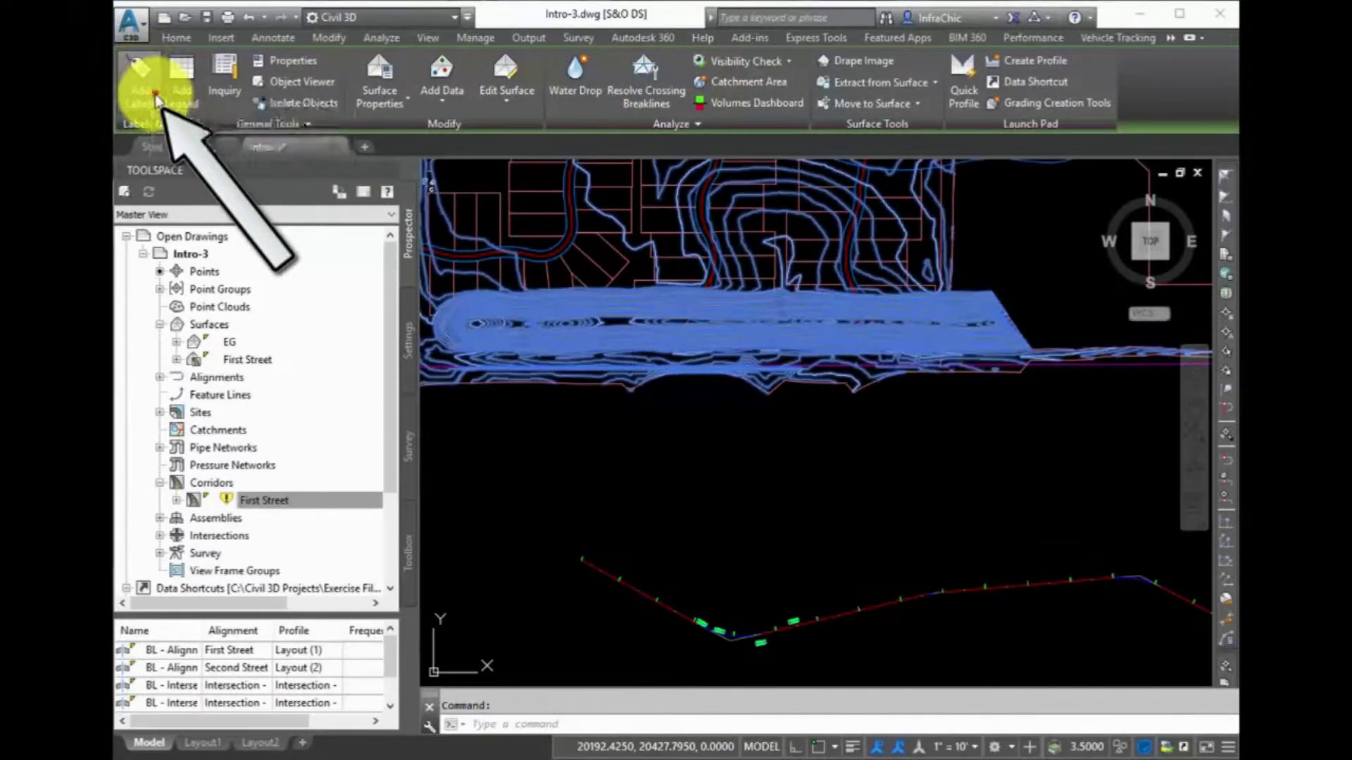
pyautogui.click(153, 105)
pyautogui.click(160, 203)
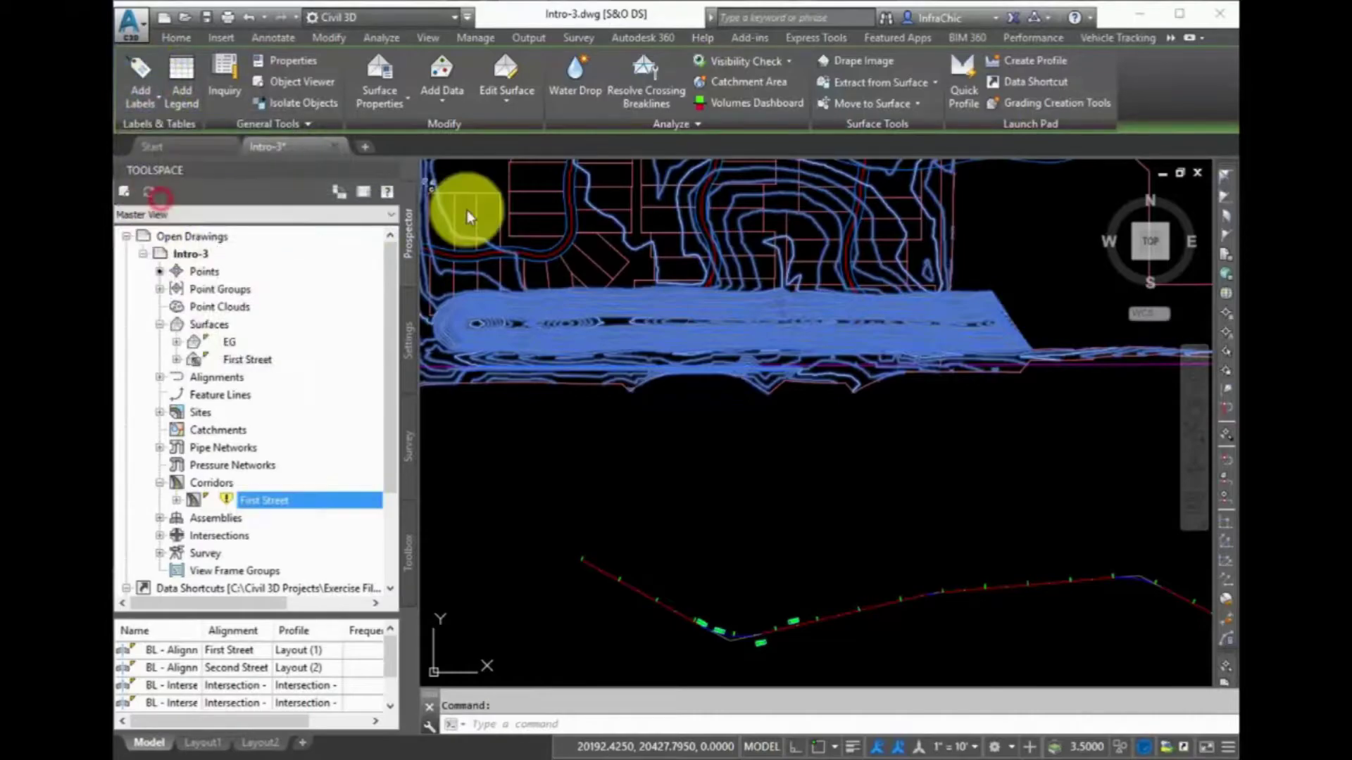
pyautogui.scroll(5, 535, 241)
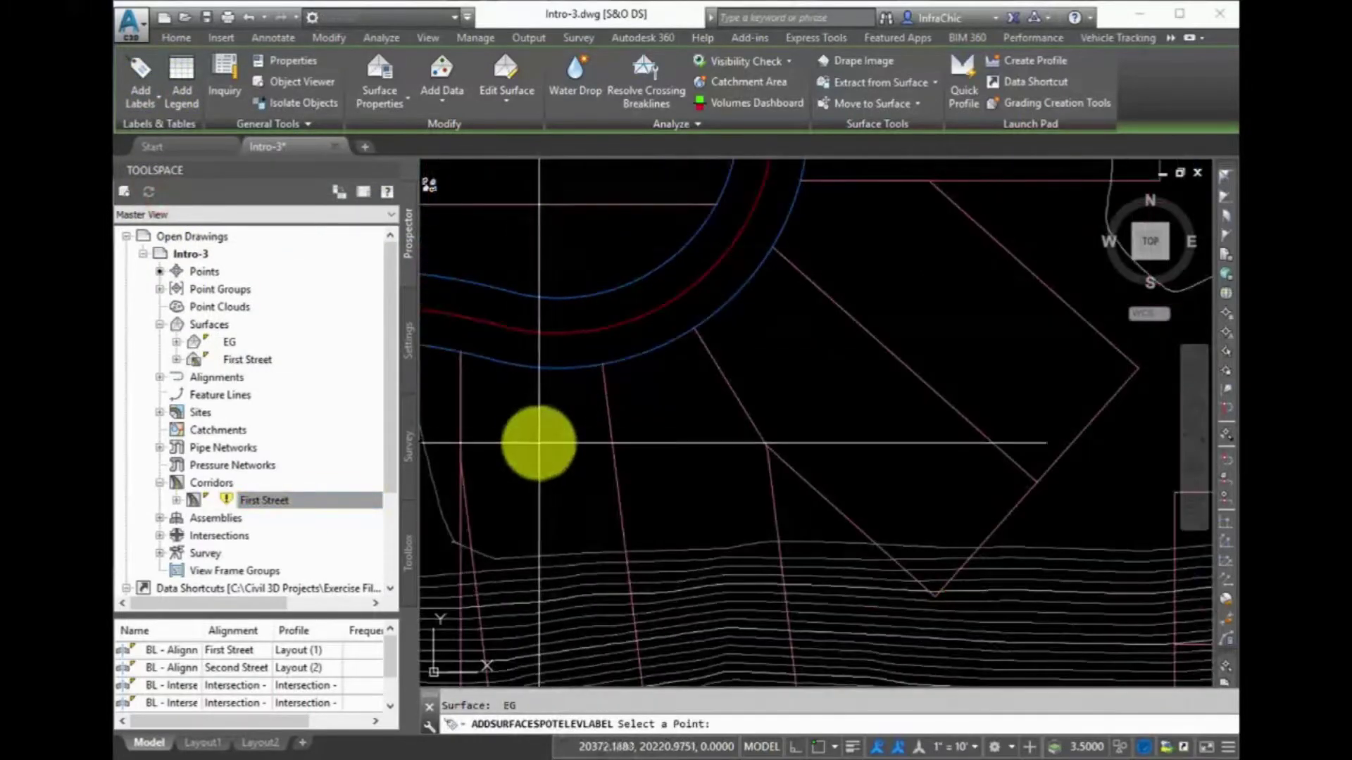
# Step: Place spot elevation labels reading 95.56, 96.88, 98.28 and 99.51, then end the command
pyautogui.click(524, 453)
pyautogui.scroll(5, 524, 453)
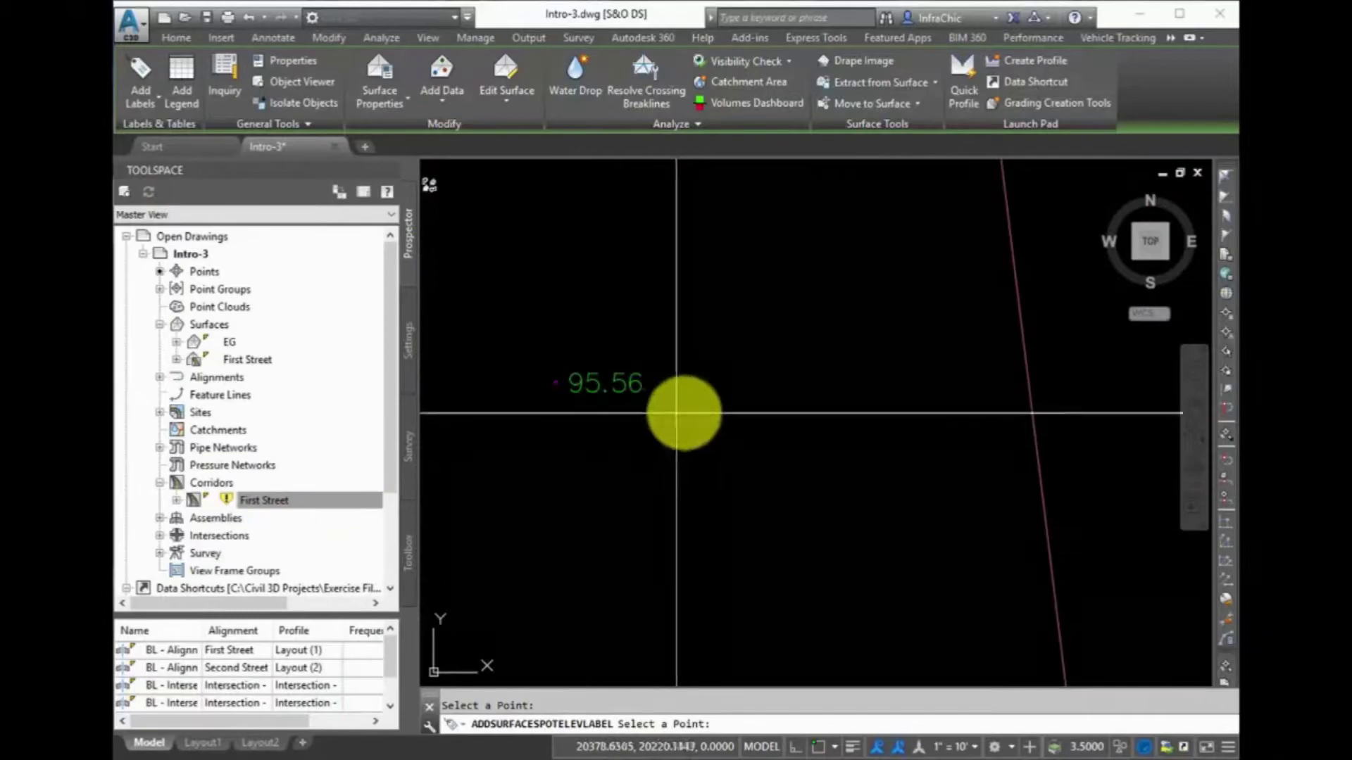
pyautogui.scroll(-5, 794, 388)
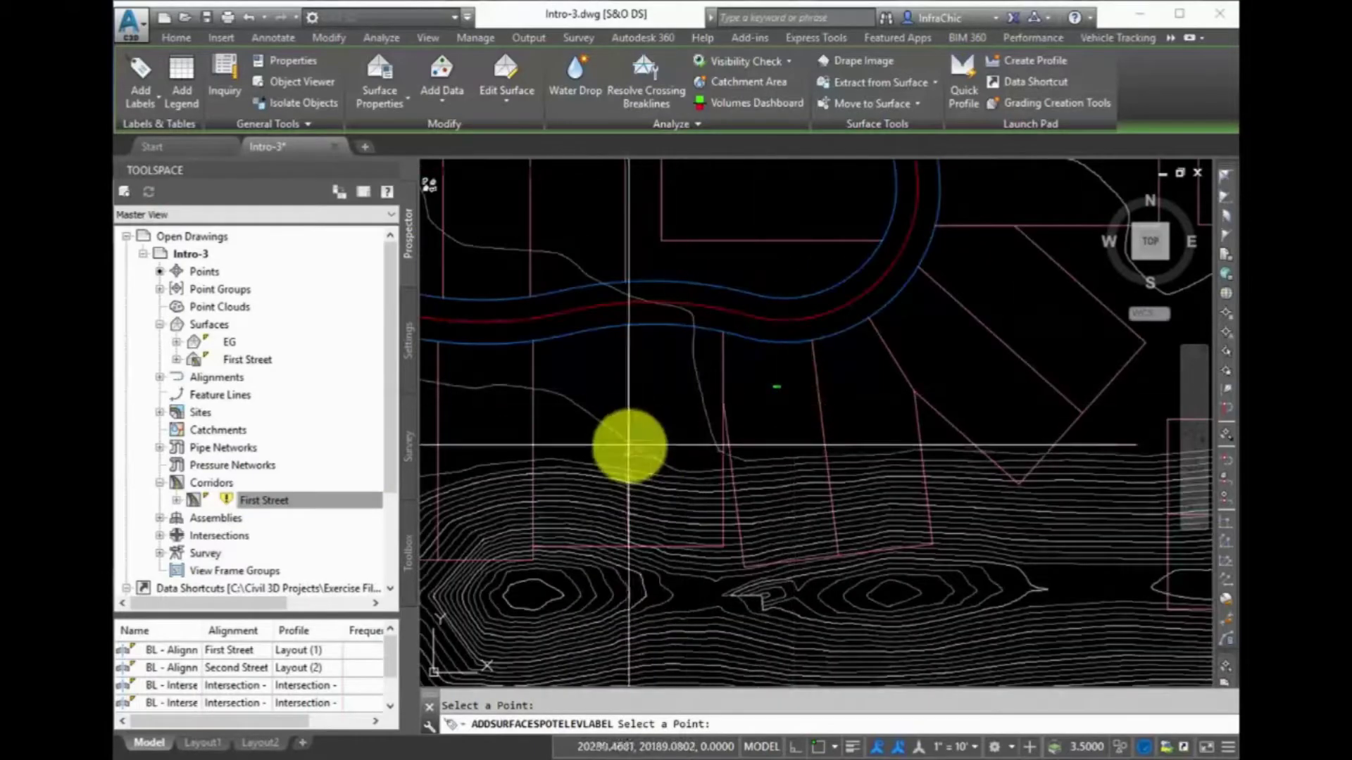
pyautogui.scroll(3, 662, 454)
pyautogui.click(695, 468)
pyautogui.scroll(-3, 708, 492)
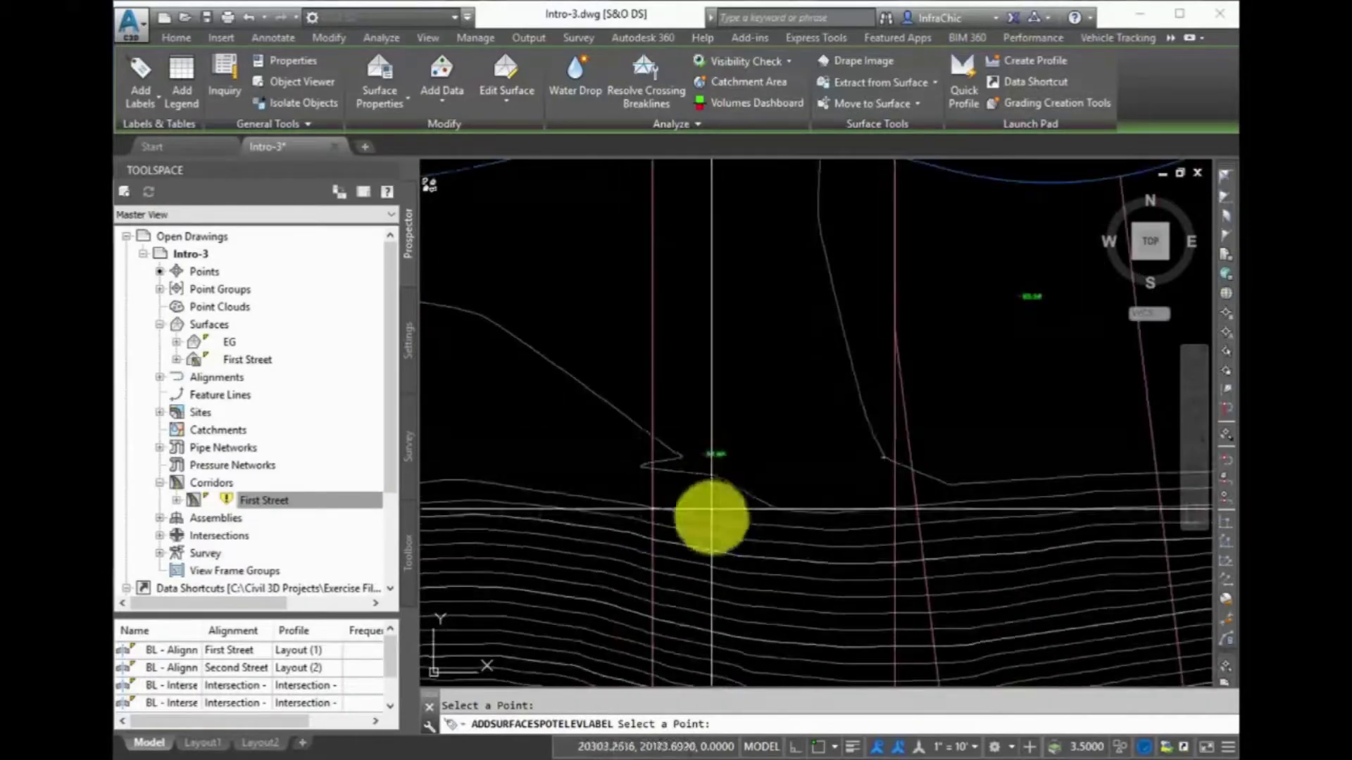
pyautogui.scroll(4, 703, 519)
pyautogui.click(702, 528)
pyautogui.scroll(-4, 697, 493)
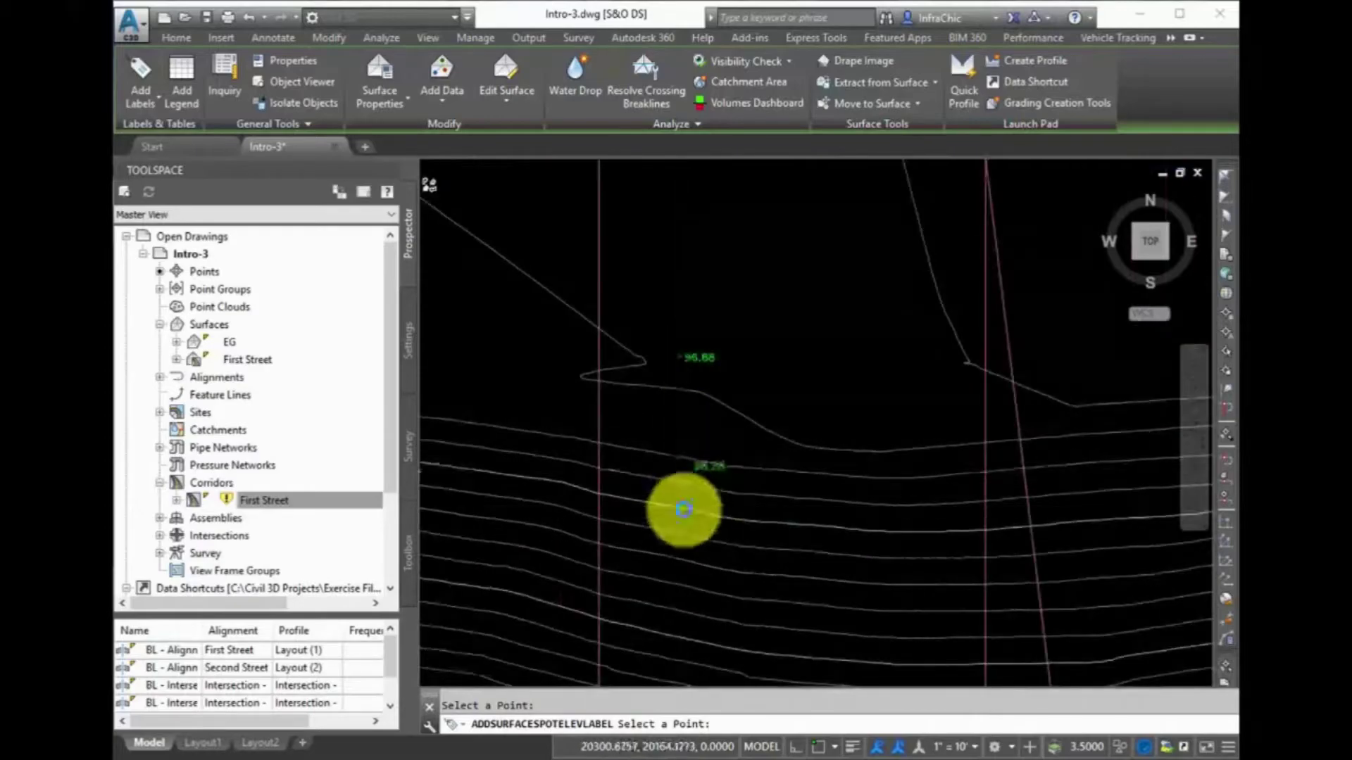
pyautogui.scroll(4, 689, 504)
pyautogui.click(691, 477)
pyautogui.scroll(-6, 725, 498)
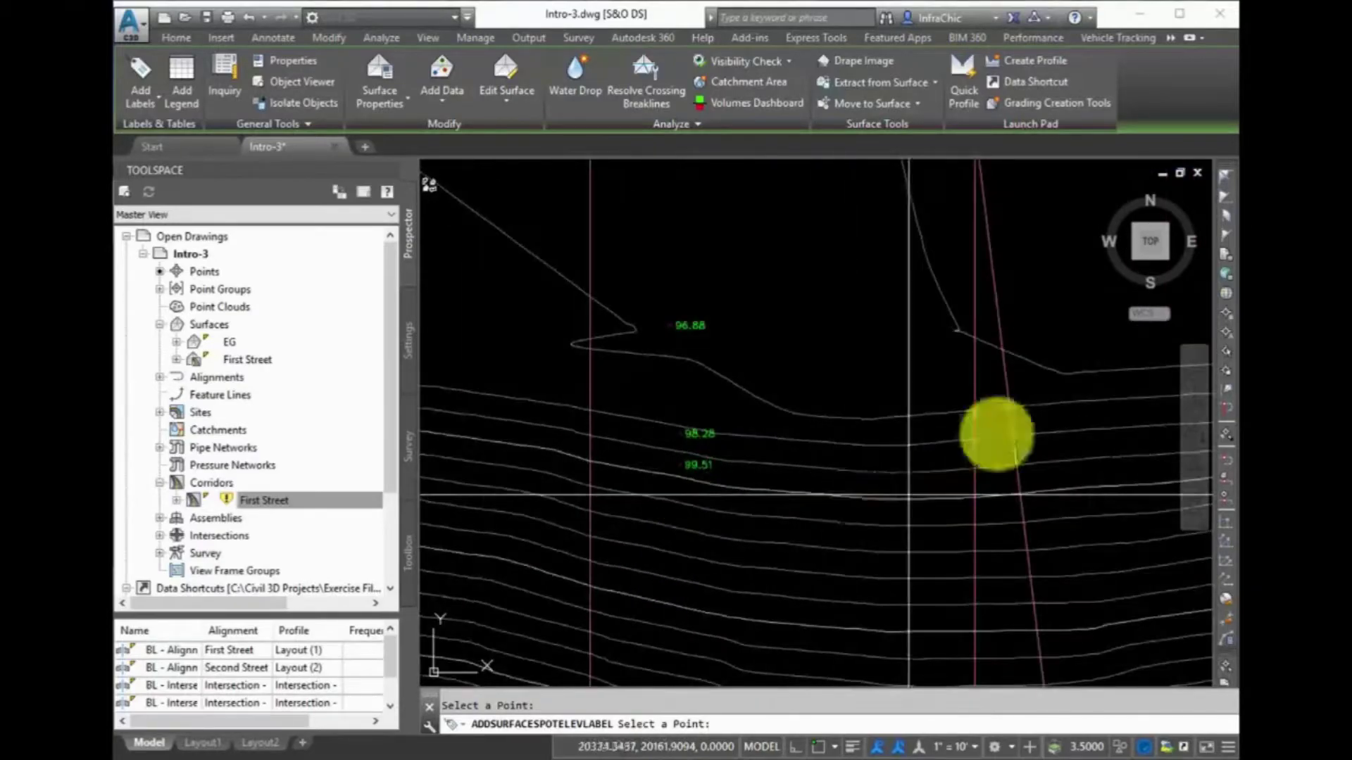
pyautogui.scroll(10, 912, 417)
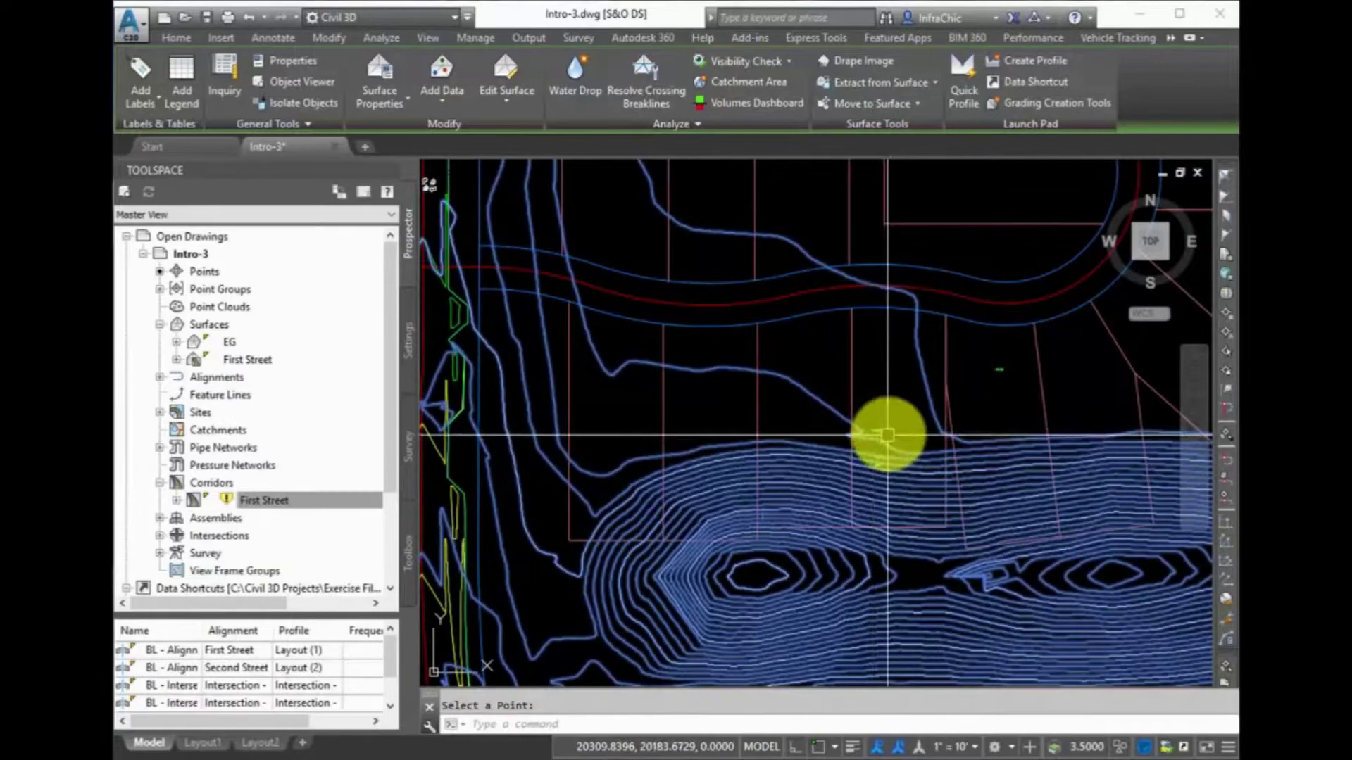
pyautogui.press('Escape')
# Step: Move the spot elevation label with its grip so it reads 96.70
pyautogui.click(835, 431)
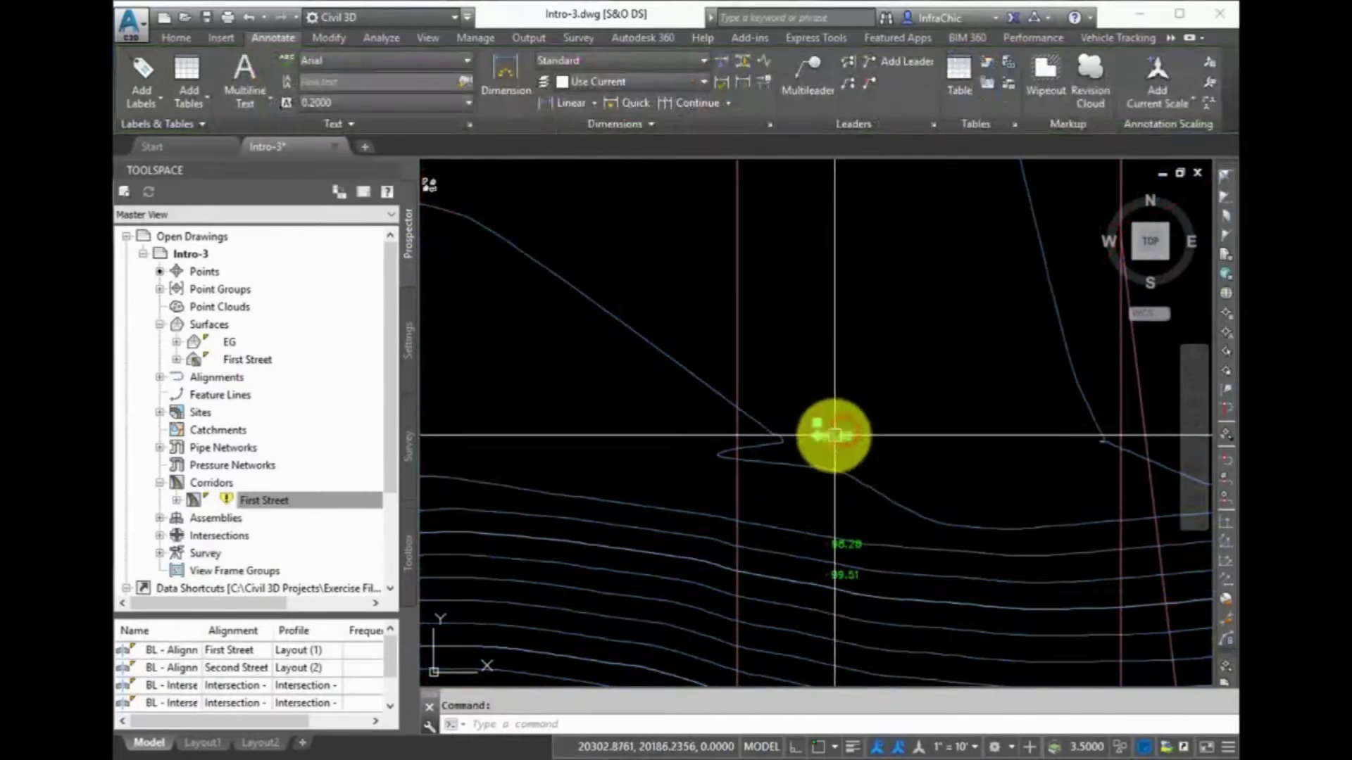
pyautogui.scroll(2, 814, 435)
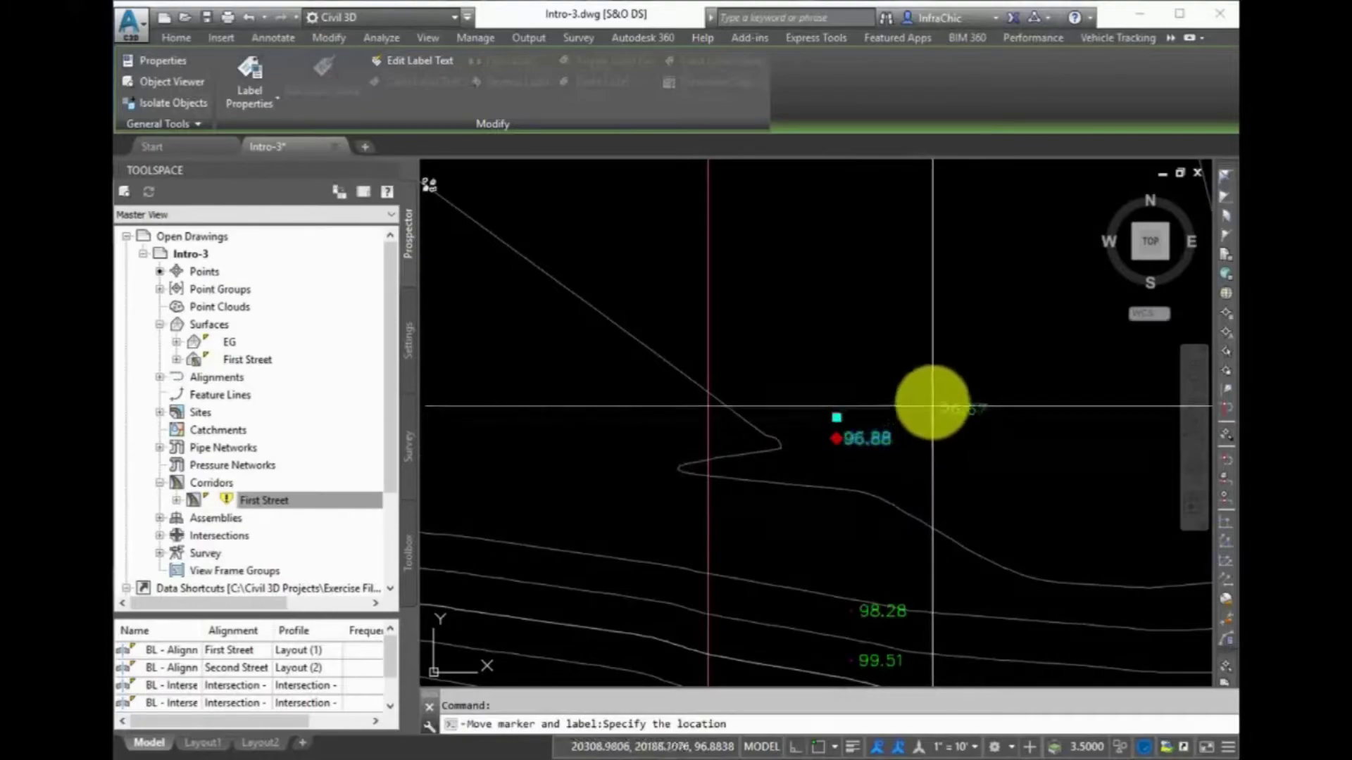
pyautogui.click(900, 372)
pyautogui.moveTo(900, 372)
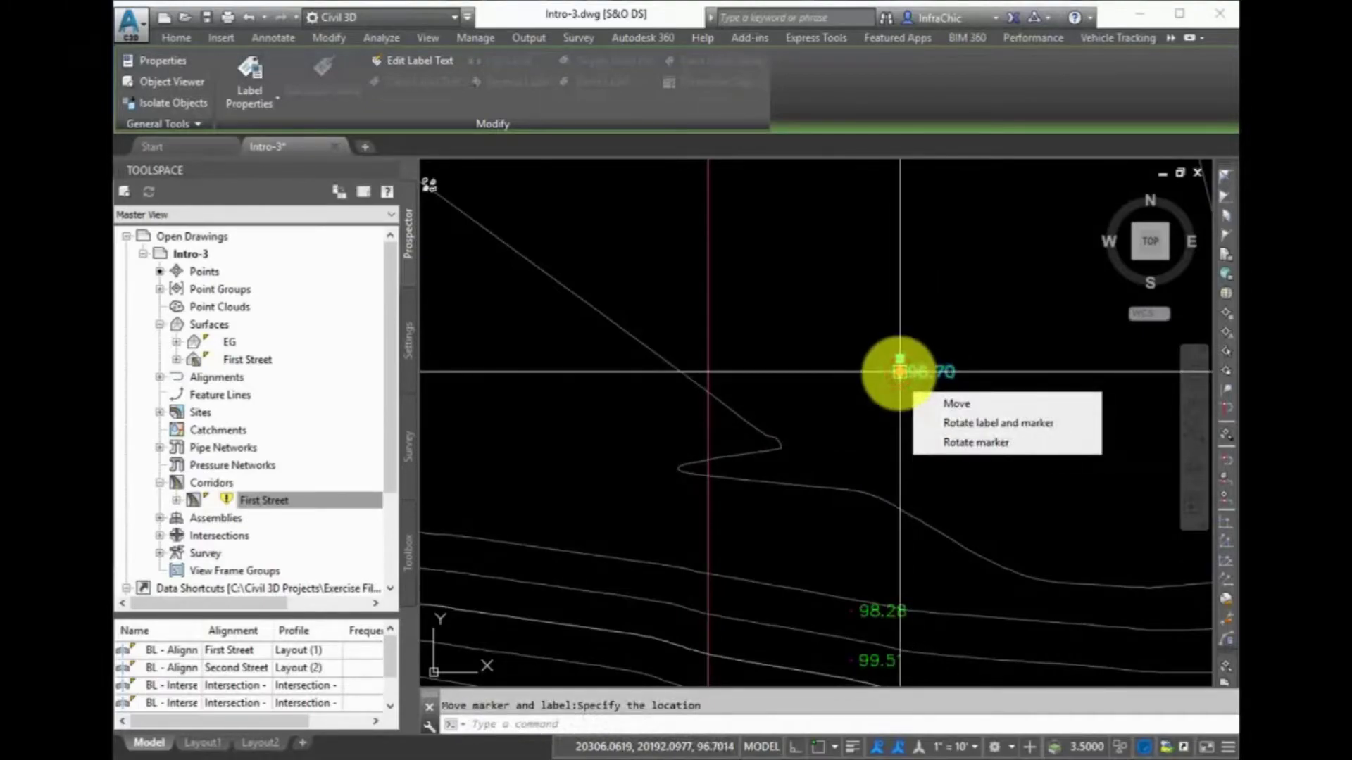
pyautogui.click(919, 403)
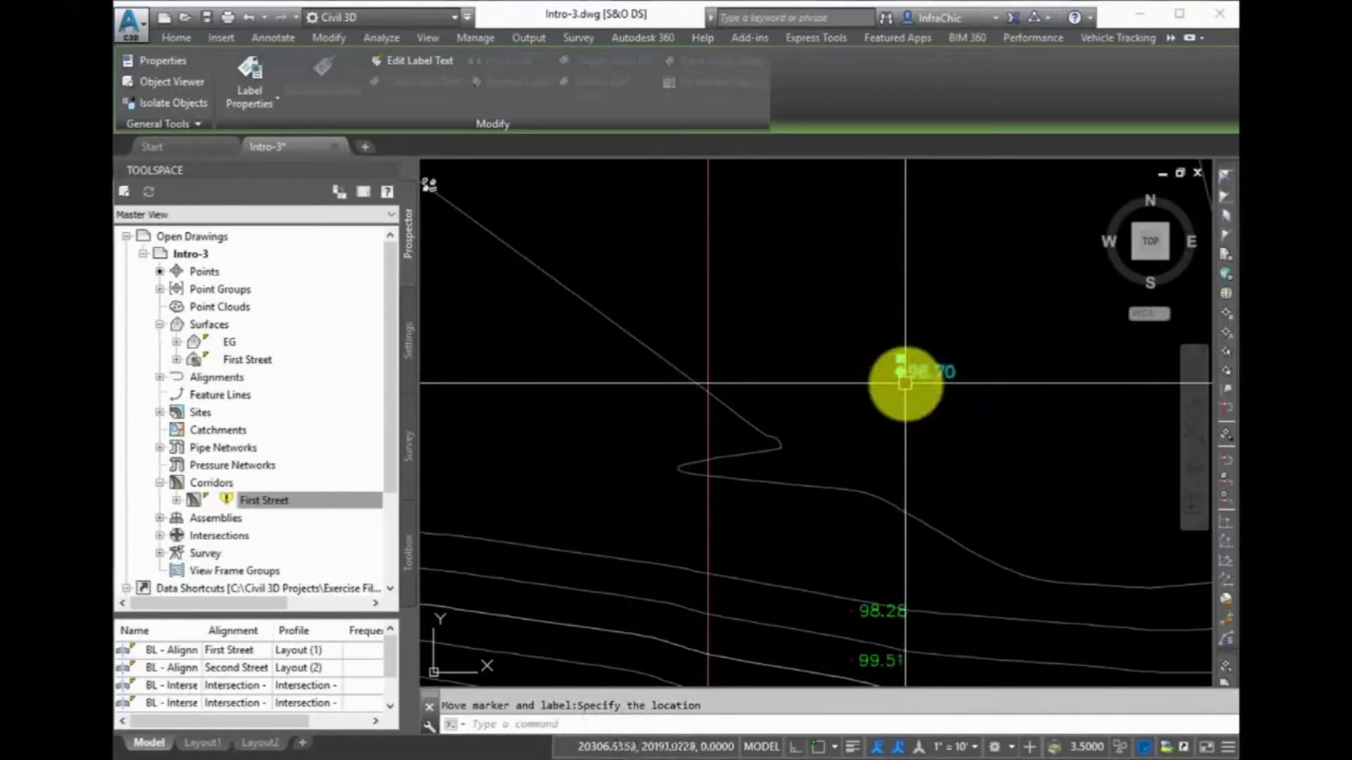
# Step: Copy the 96.70 label with CO to a nearby point reading 96.79
pyautogui.write('co')
pyautogui.press('Return')
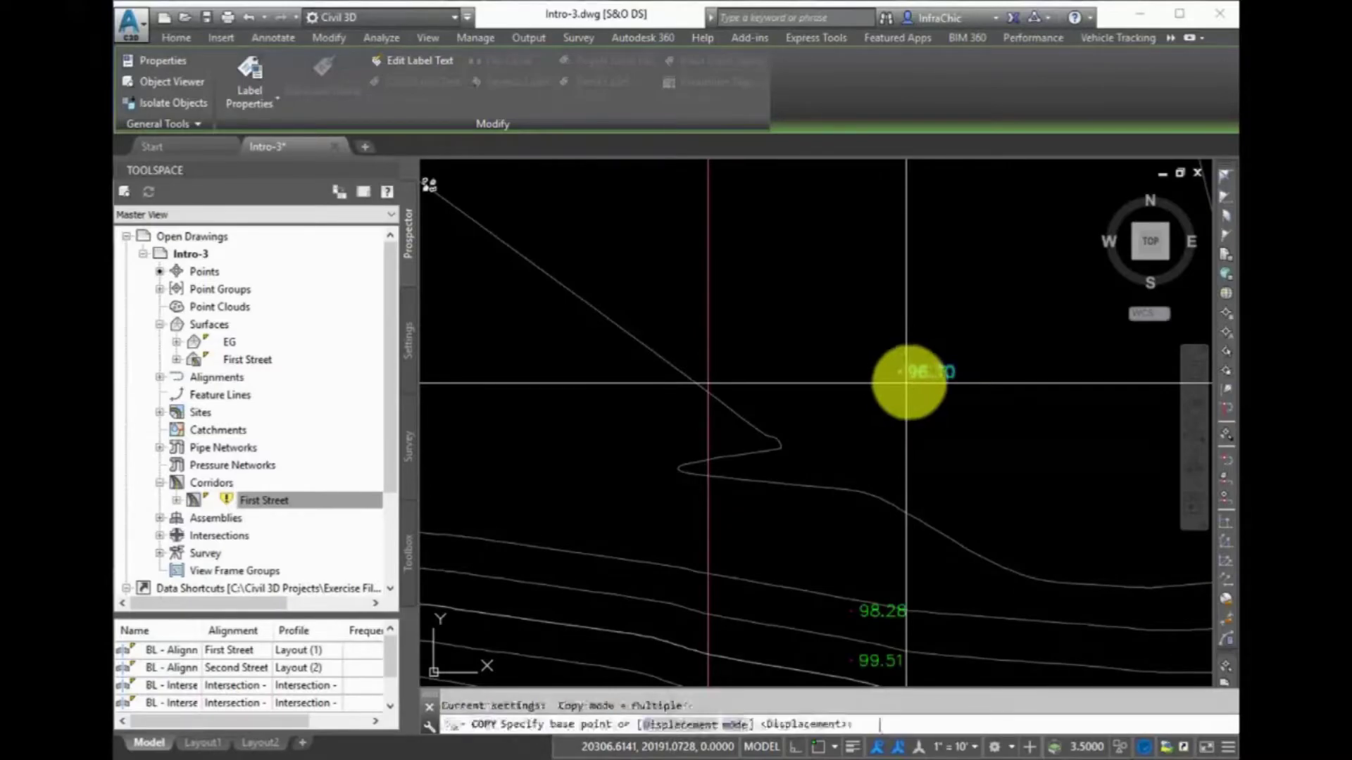
pyautogui.click(905, 381)
pyautogui.press('Return')
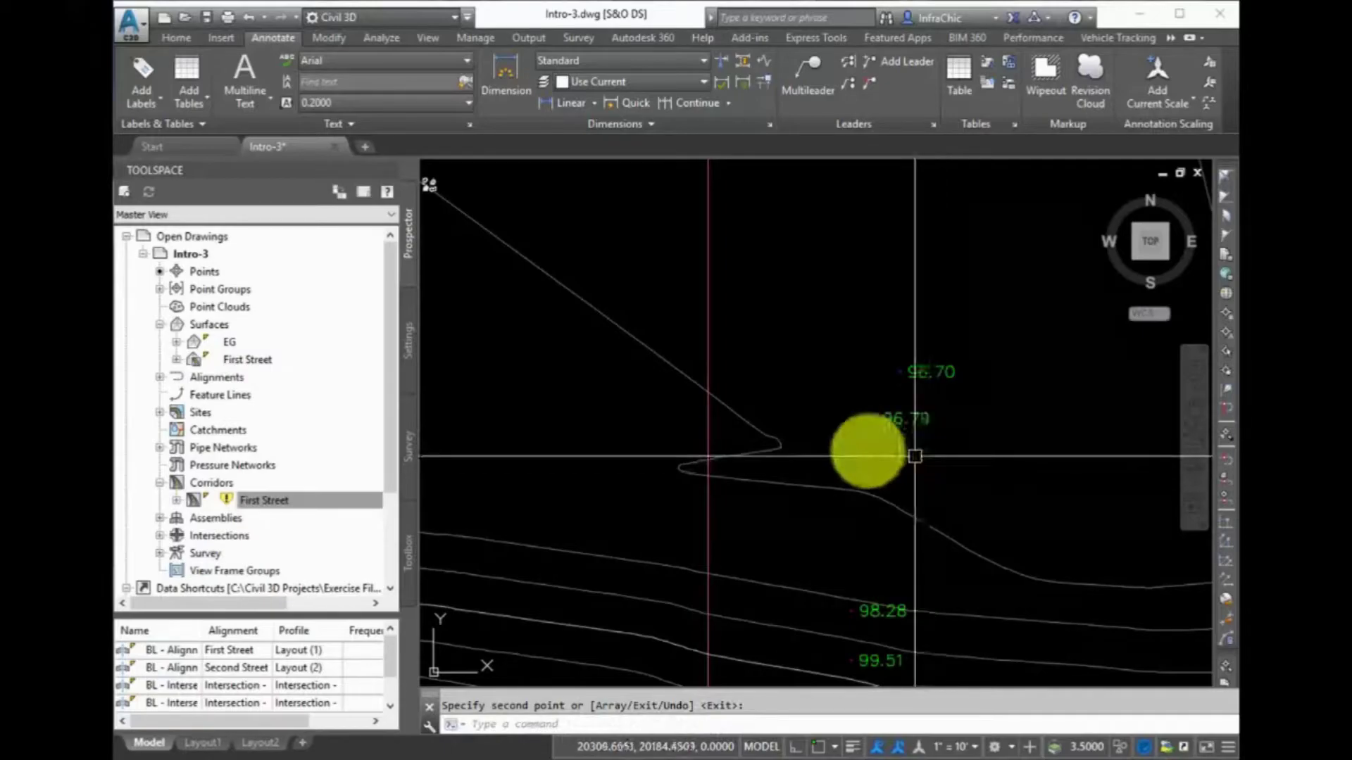
pyautogui.scroll(-5, 800, 443)
pyautogui.moveTo(802, 441)
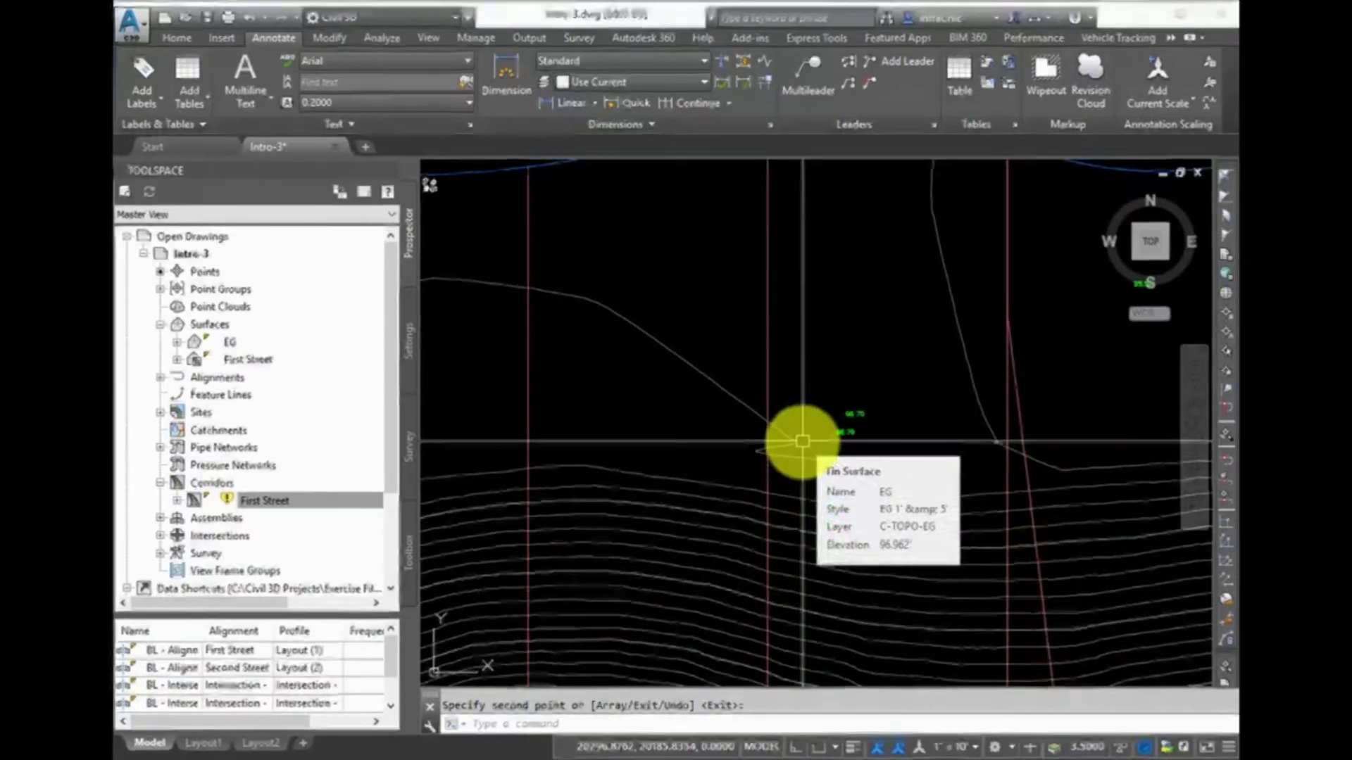
pyautogui.click(894, 472)
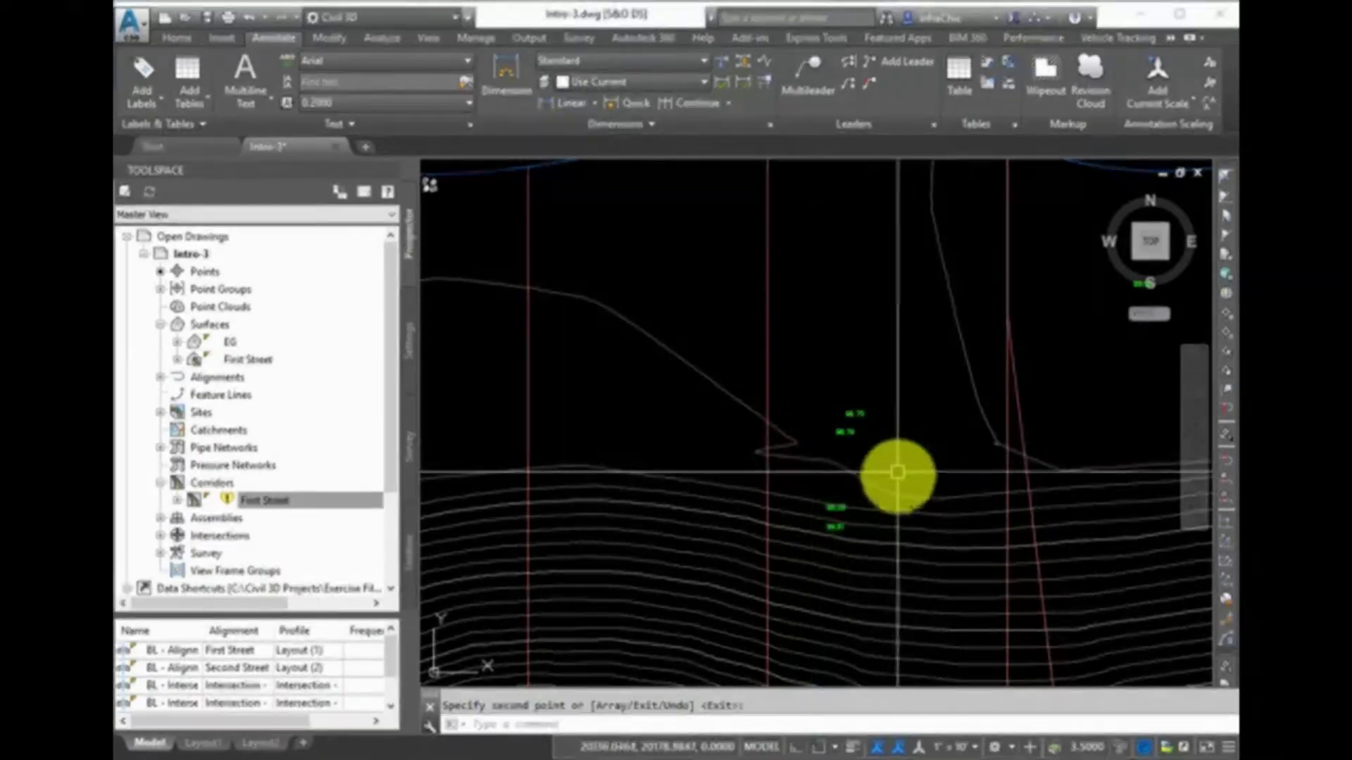
# Step: In Add Labels, pick Surface Spot Elevation, Standard style and marker <none>, then start adding
pyautogui.click(141, 74)
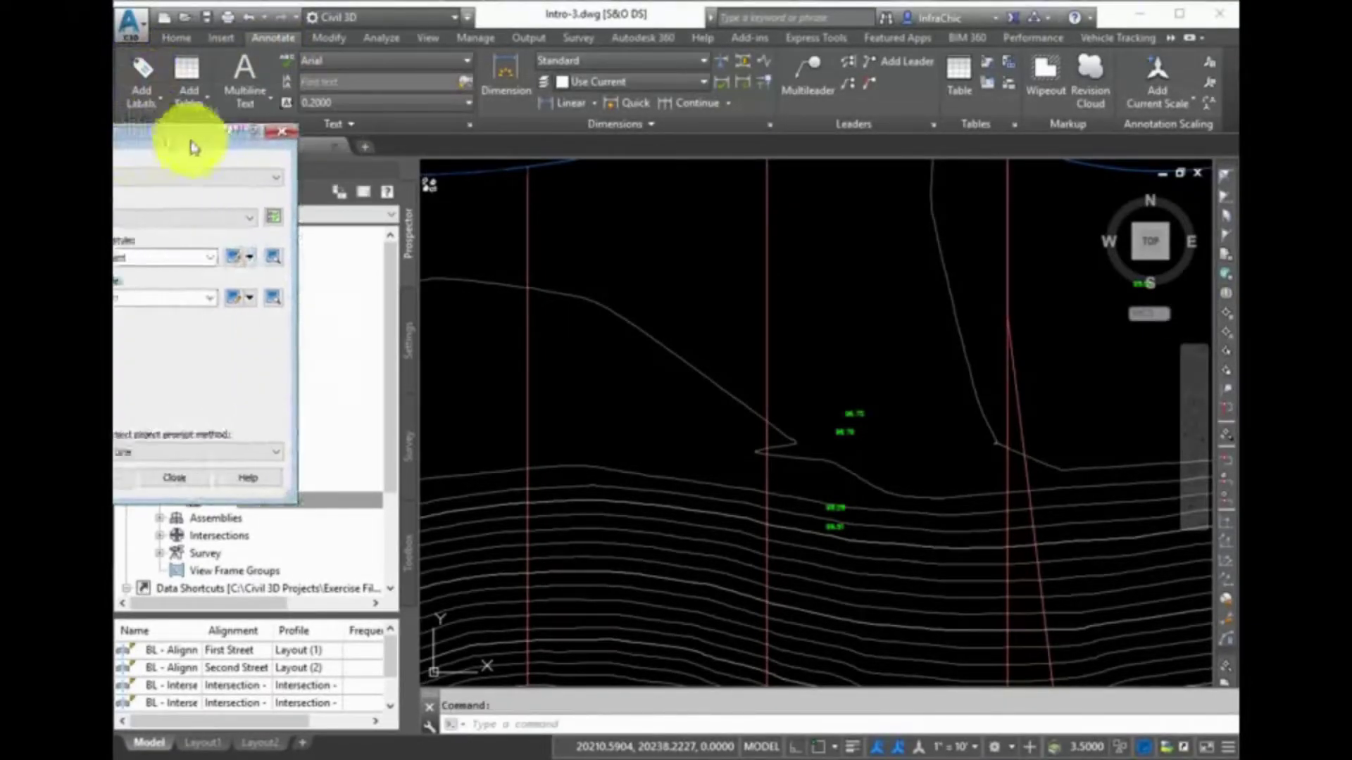
pyautogui.moveTo(187, 145); pyautogui.dragTo(274, 145)
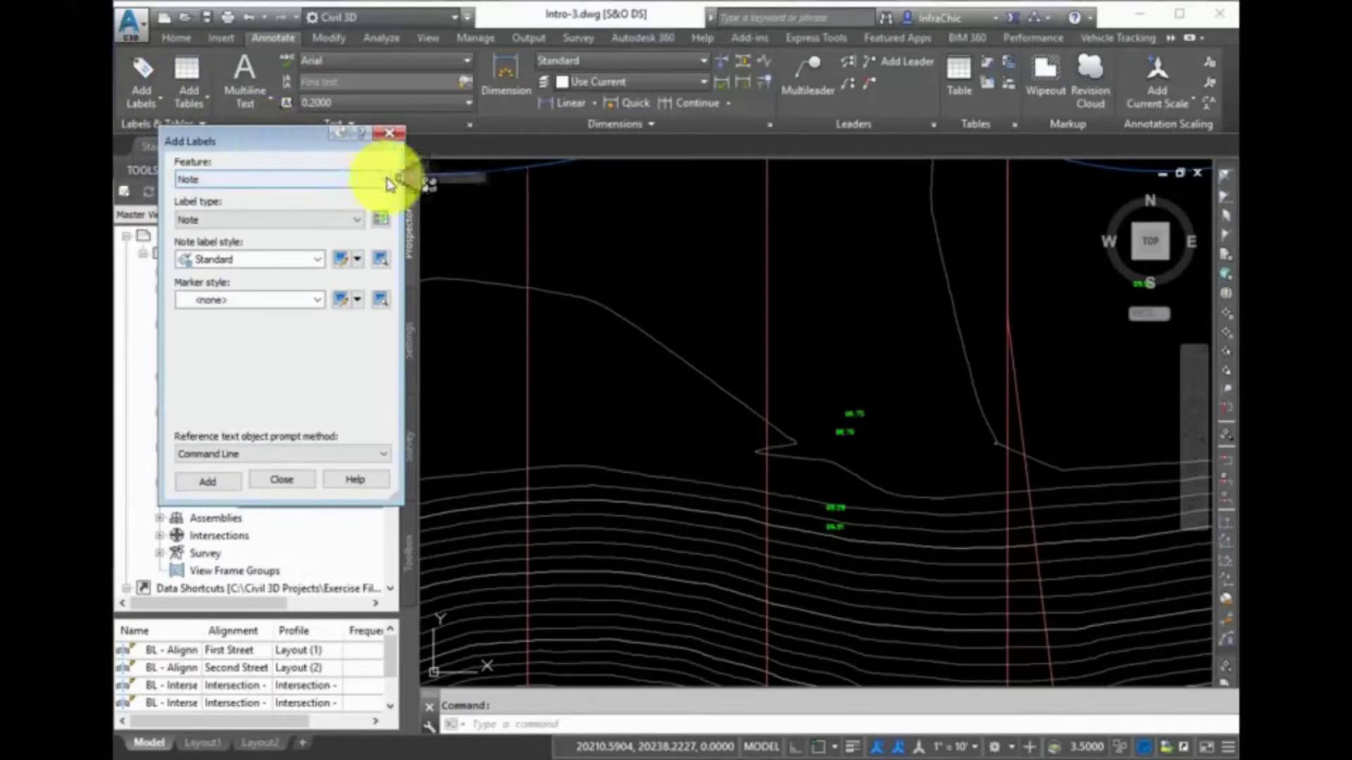
pyautogui.click(388, 182)
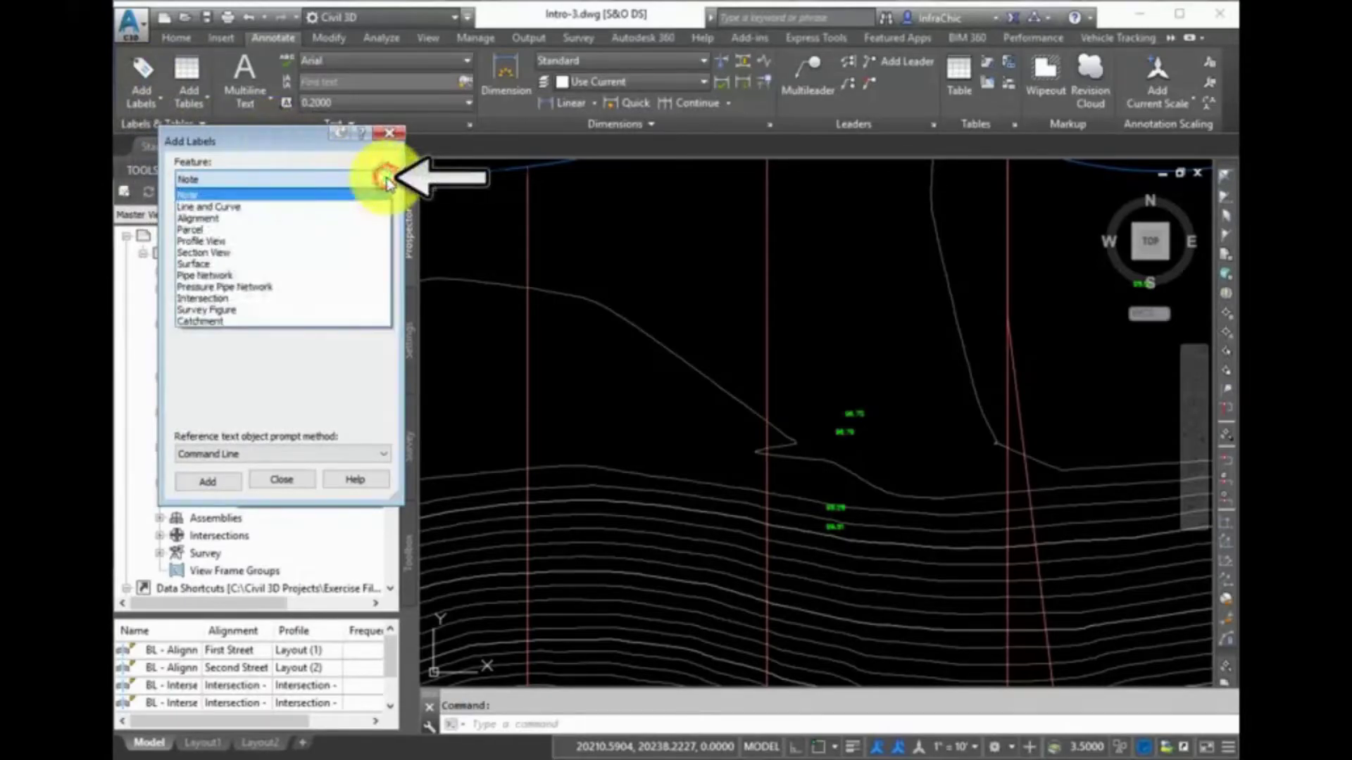
pyautogui.click(203, 264)
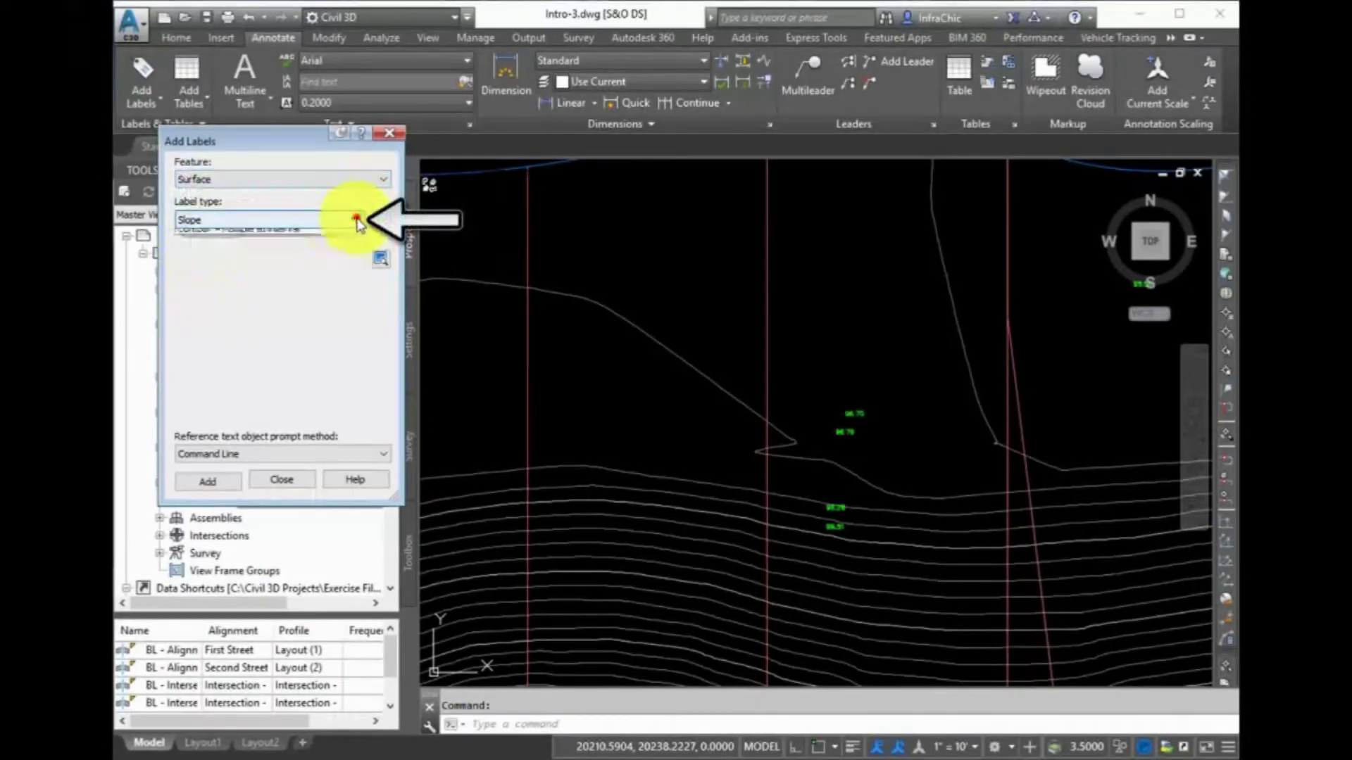
pyautogui.click(357, 221)
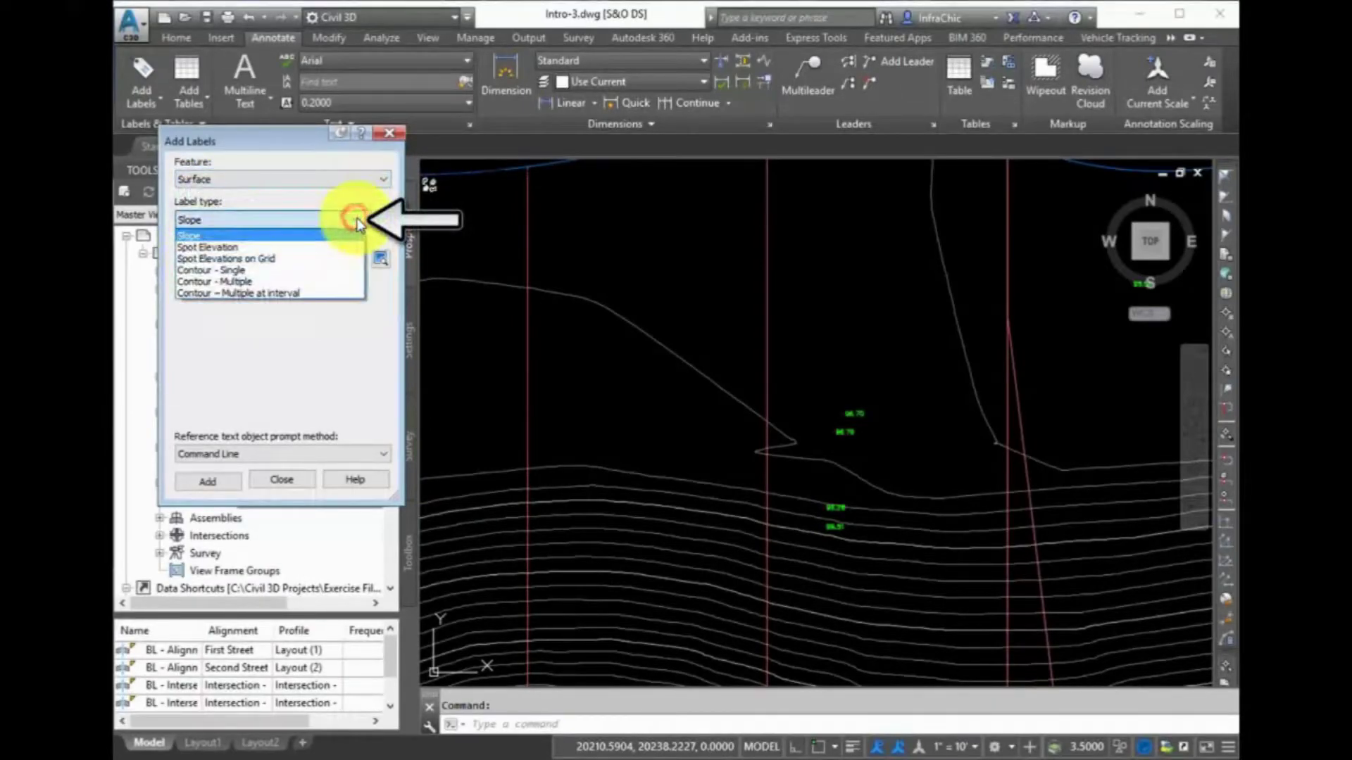
pyautogui.click(222, 248)
pyautogui.click(245, 260)
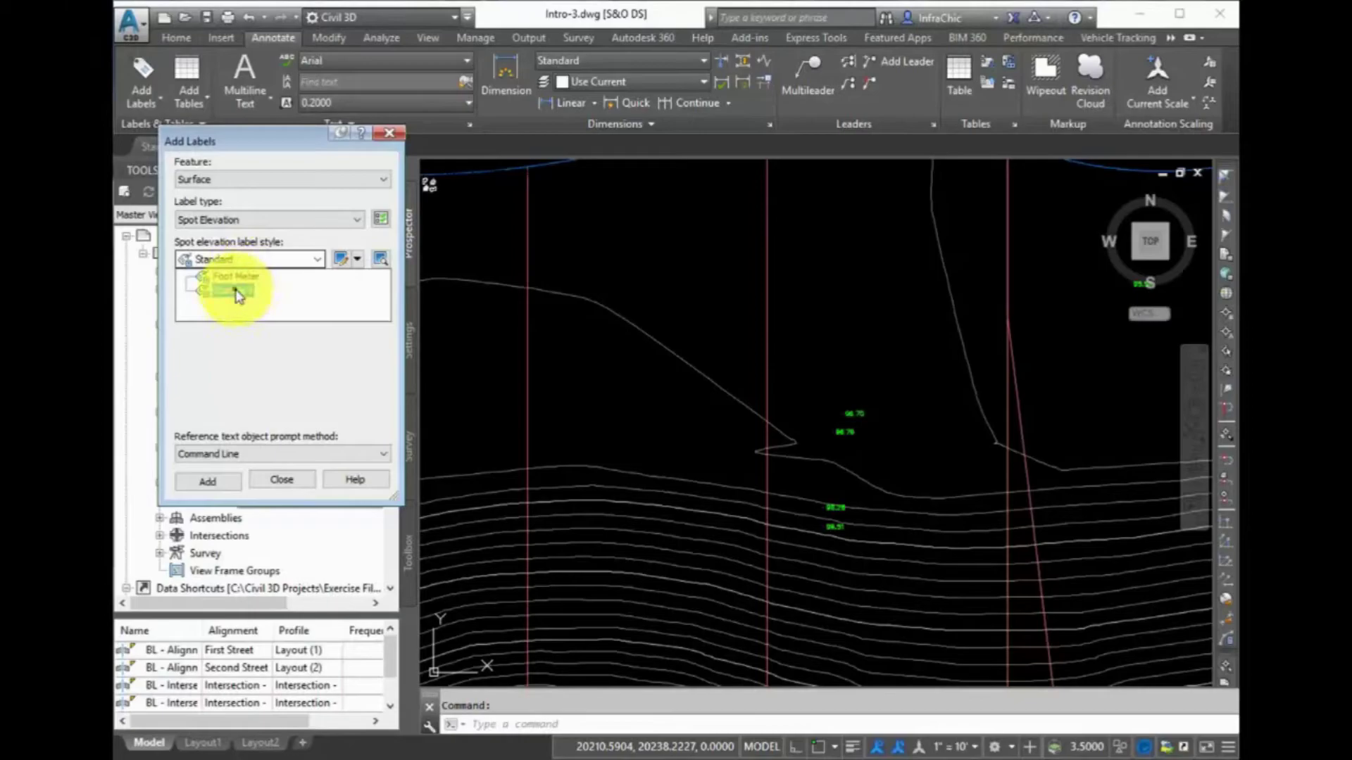
pyautogui.click(235, 291)
pyautogui.click(233, 300)
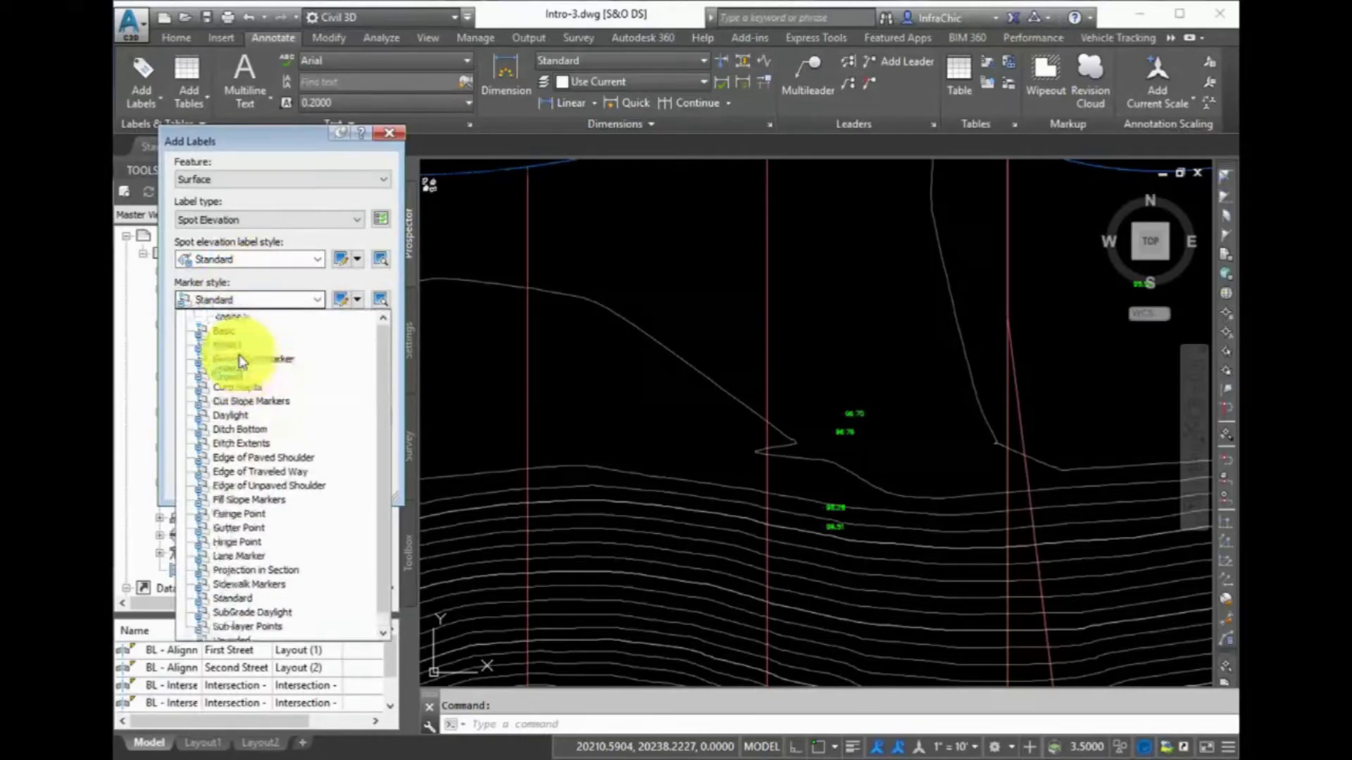
pyautogui.click(234, 322)
pyautogui.click(211, 481)
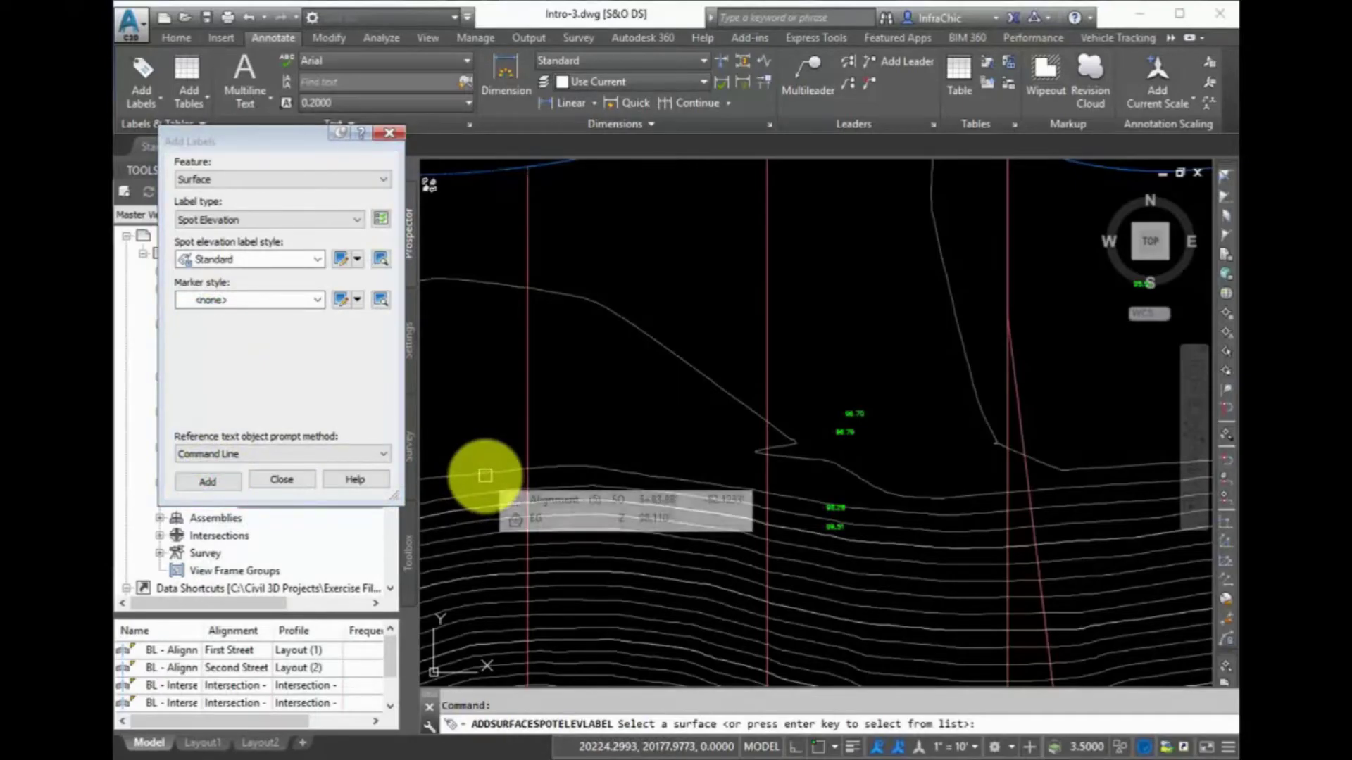
# Step: Label spot elevations at two points on the First Street surface (98.92, 98.79)
pyautogui.scroll(-5, 711, 447)
pyautogui.scroll(6, 563, 281)
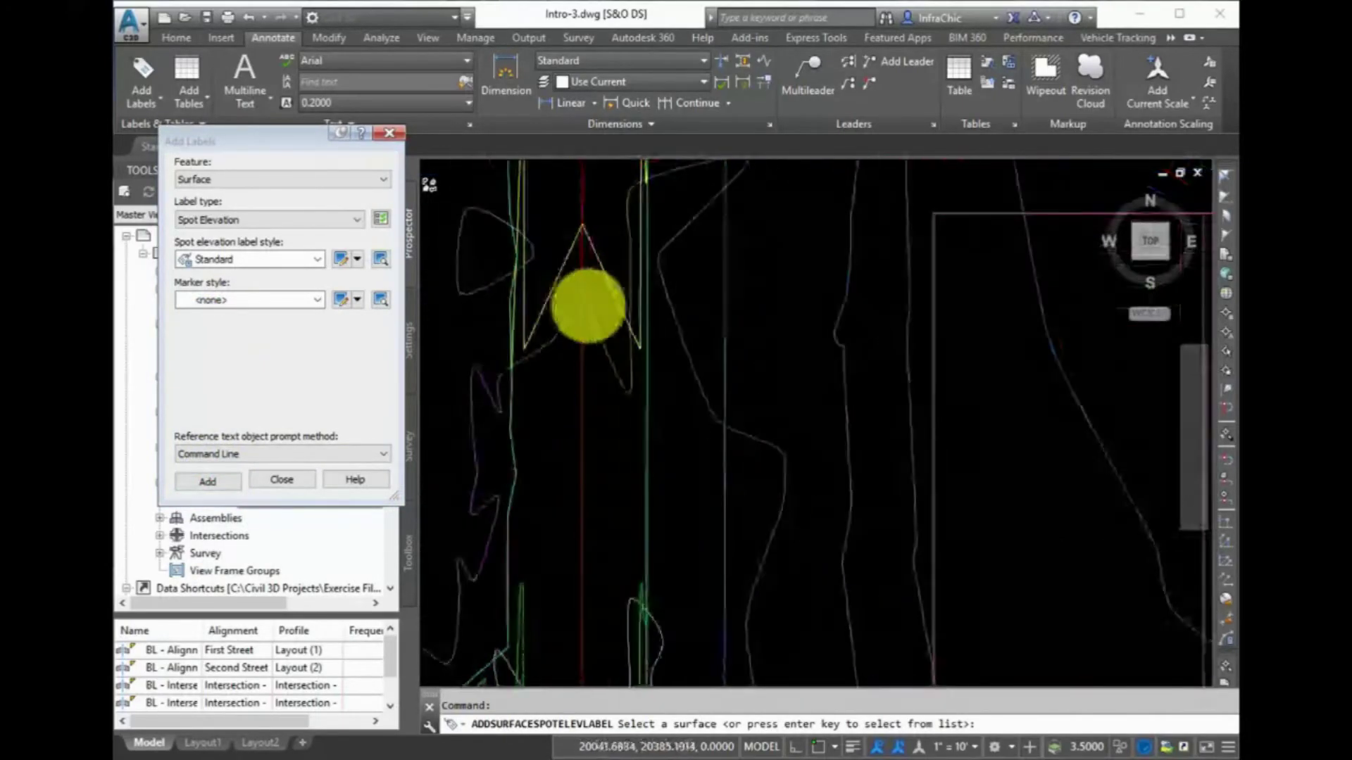
pyautogui.click(526, 265)
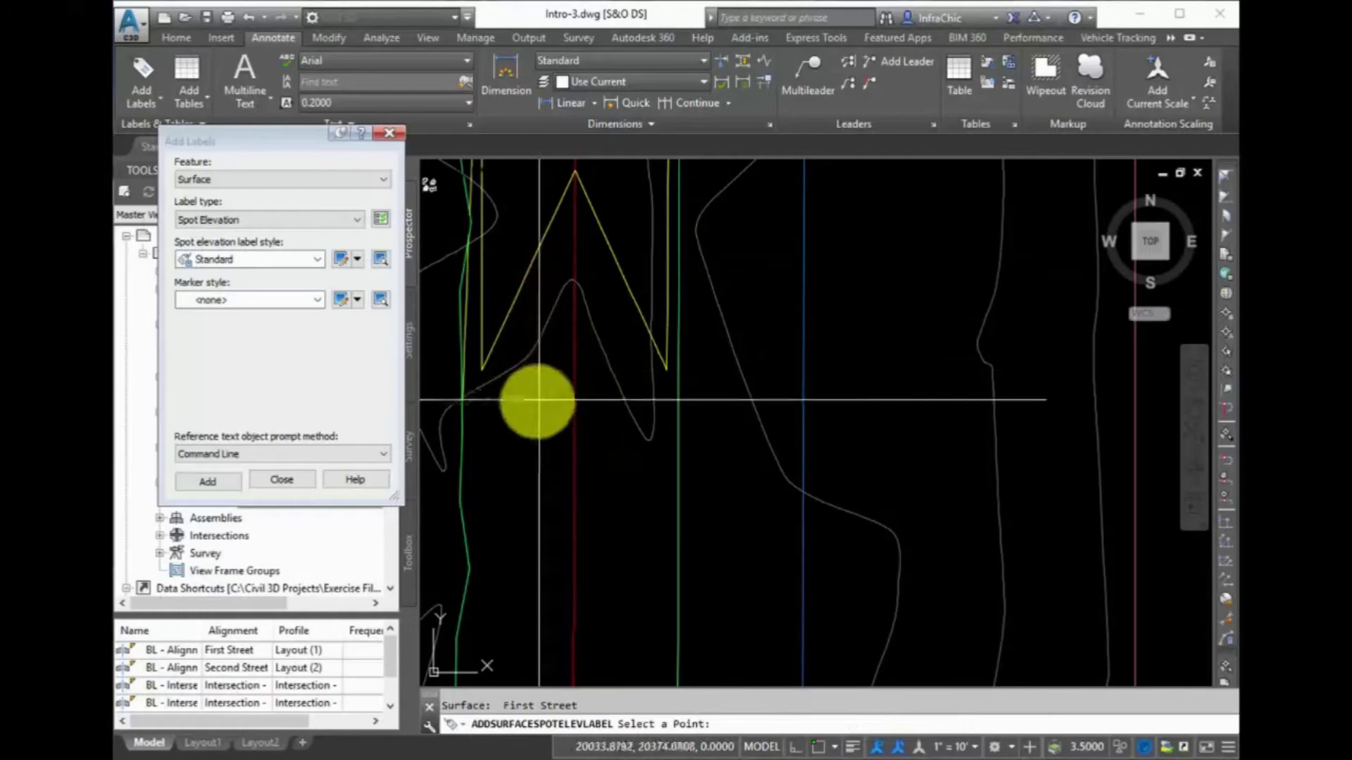
pyautogui.click(534, 399)
pyautogui.scroll(-2, 555, 461)
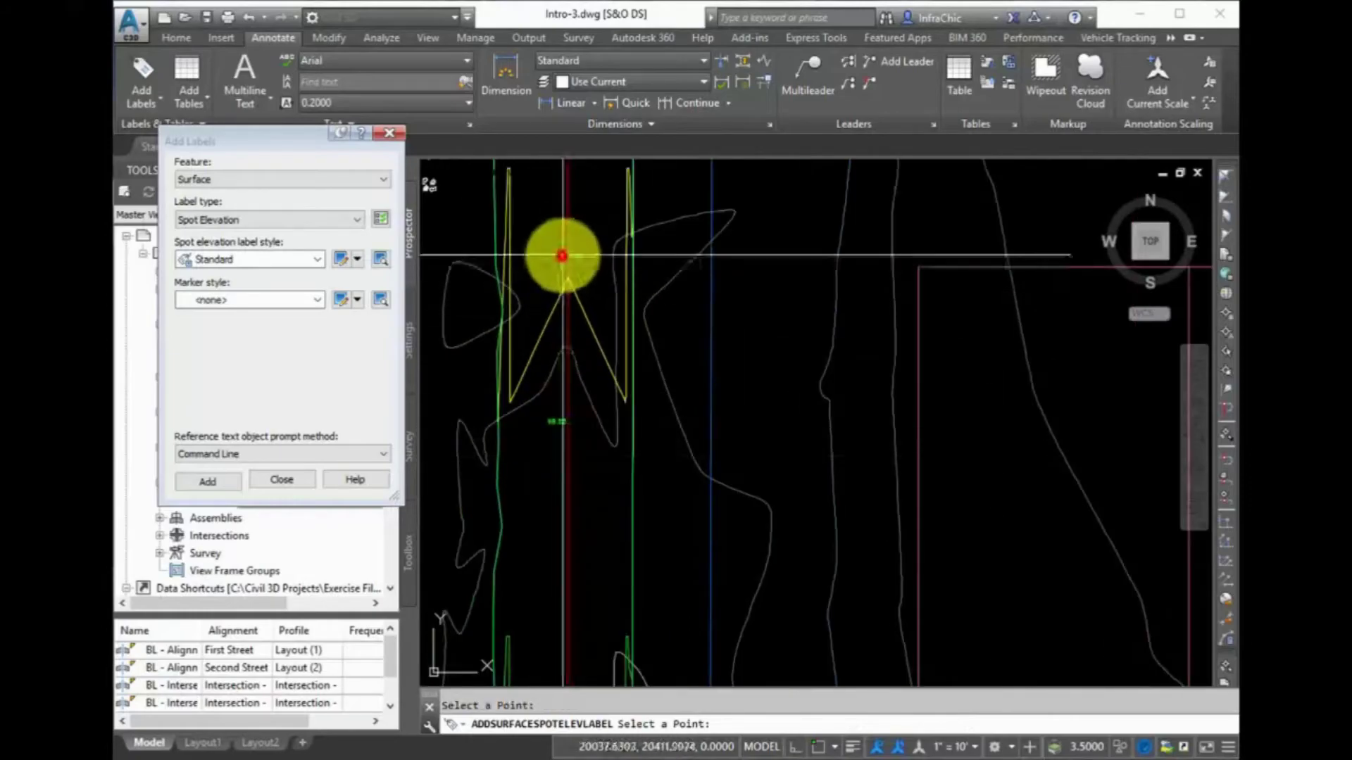
pyautogui.click(563, 254)
# Step: Switch the marker style to Basic and resume labeling on the First Street surface
pyautogui.click(240, 299)
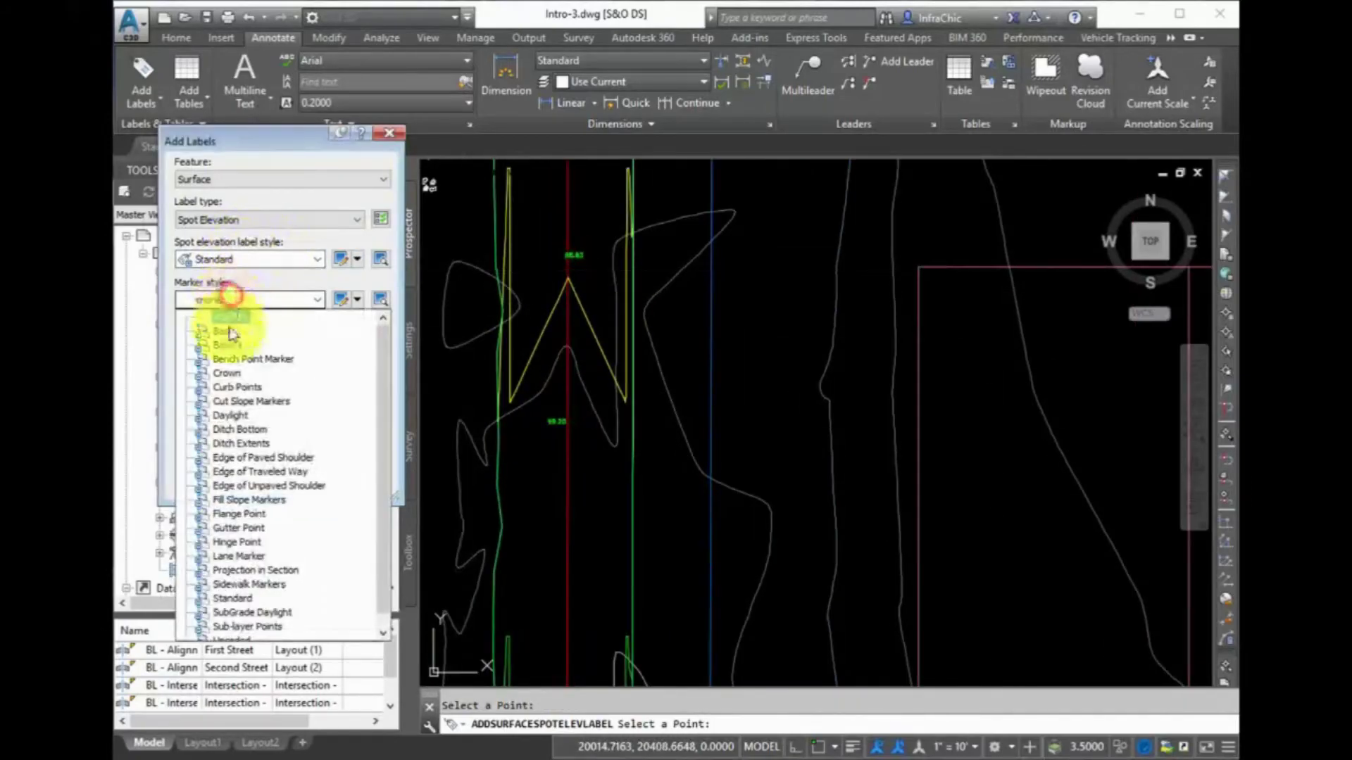
pyautogui.click(225, 327)
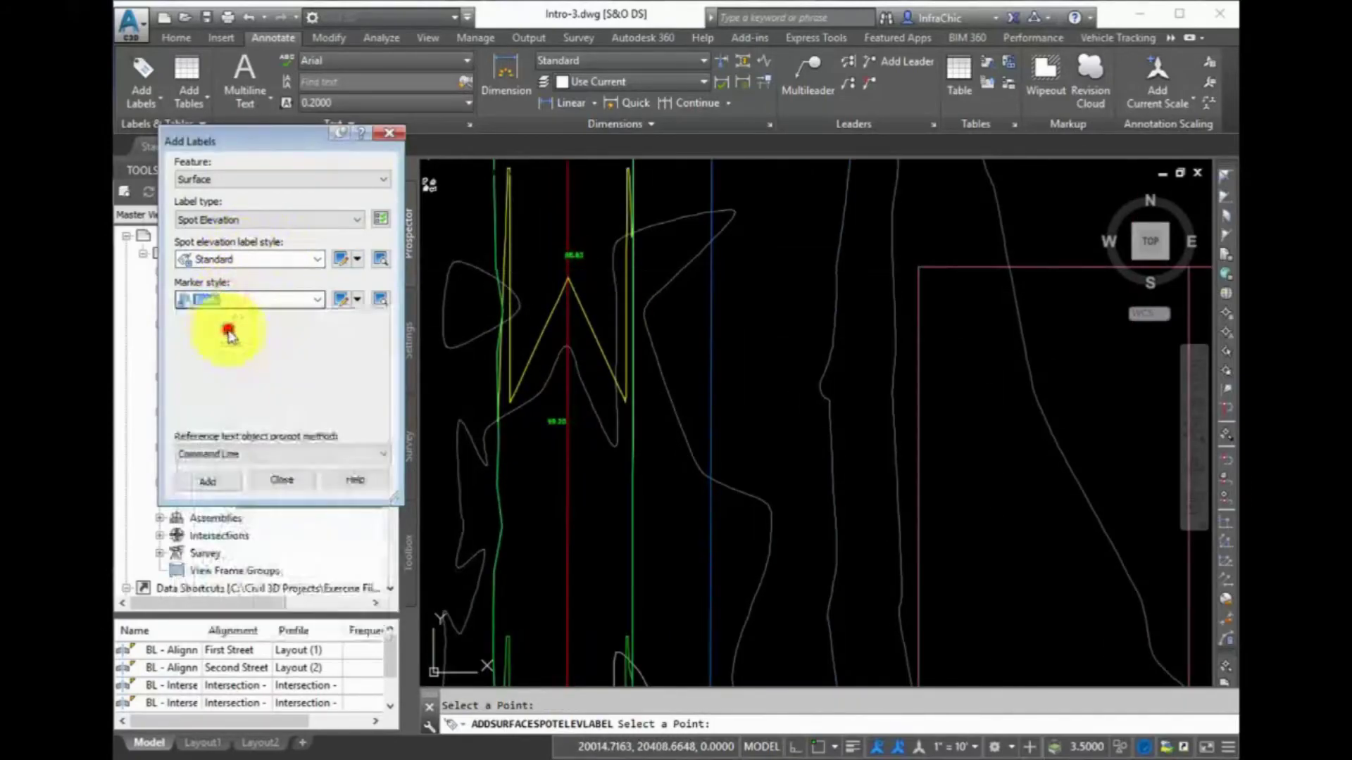
pyautogui.click(205, 481)
pyautogui.click(544, 319)
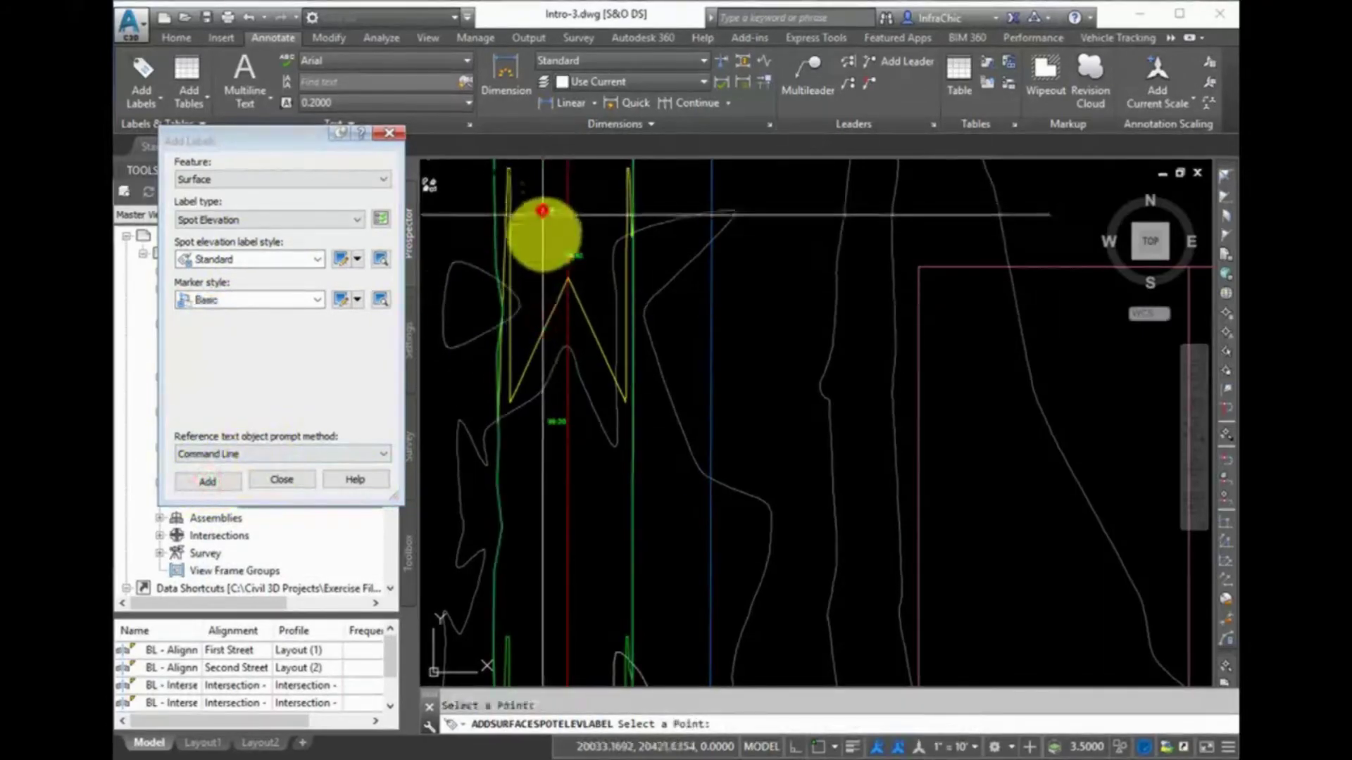
pyautogui.scroll(5, 585, 218)
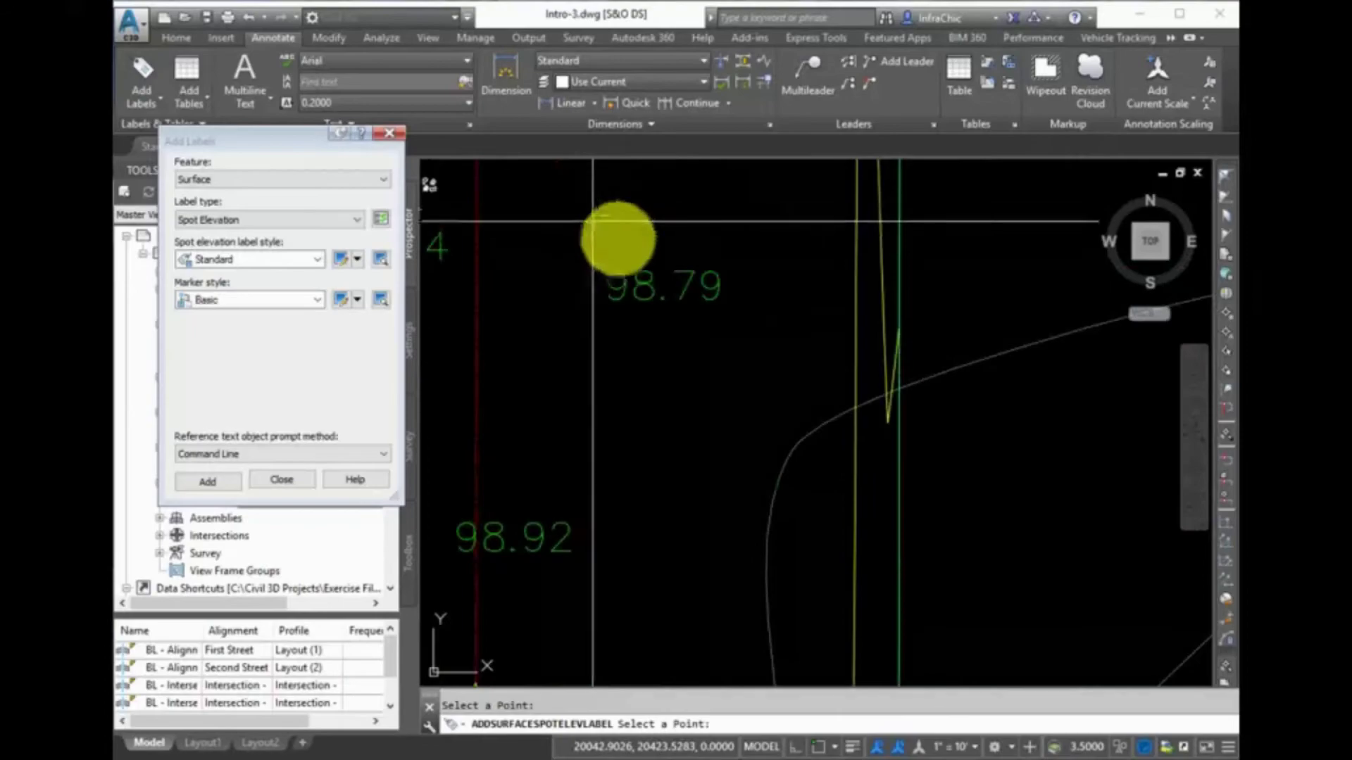
# Step: Switch to the Foot Meter label style and label First Street points, e.g. 98.595<30.052>
pyautogui.click(292, 259)
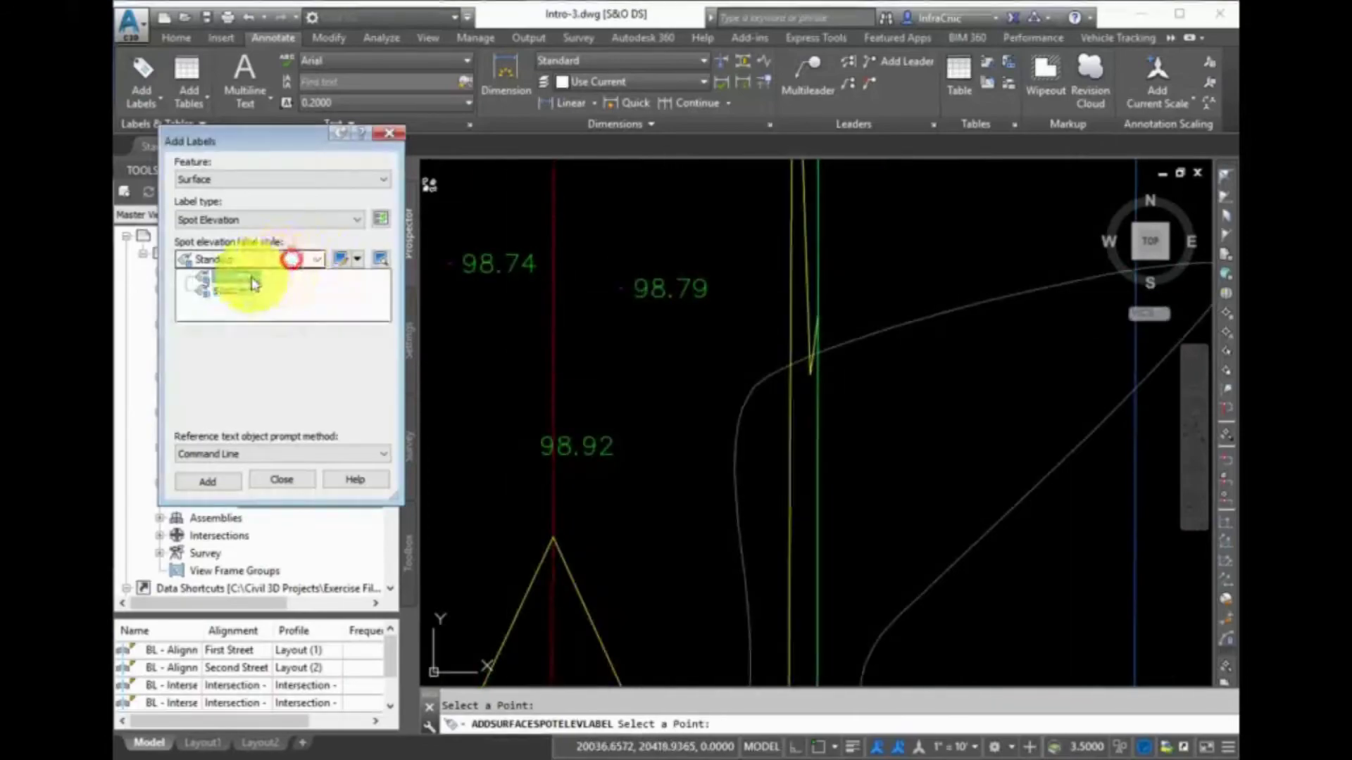
pyautogui.click(252, 279)
pyautogui.click(202, 481)
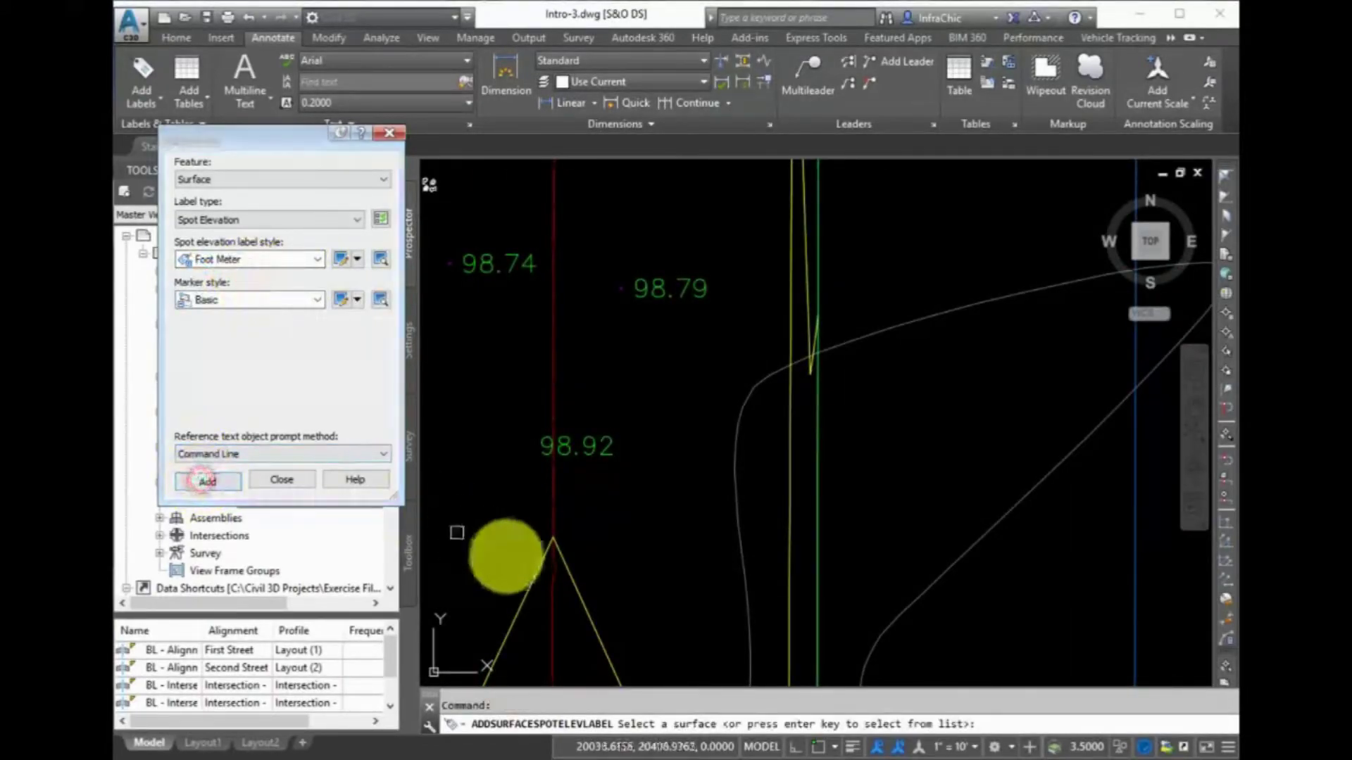
pyautogui.click(534, 582)
pyautogui.scroll(-2, 540, 590)
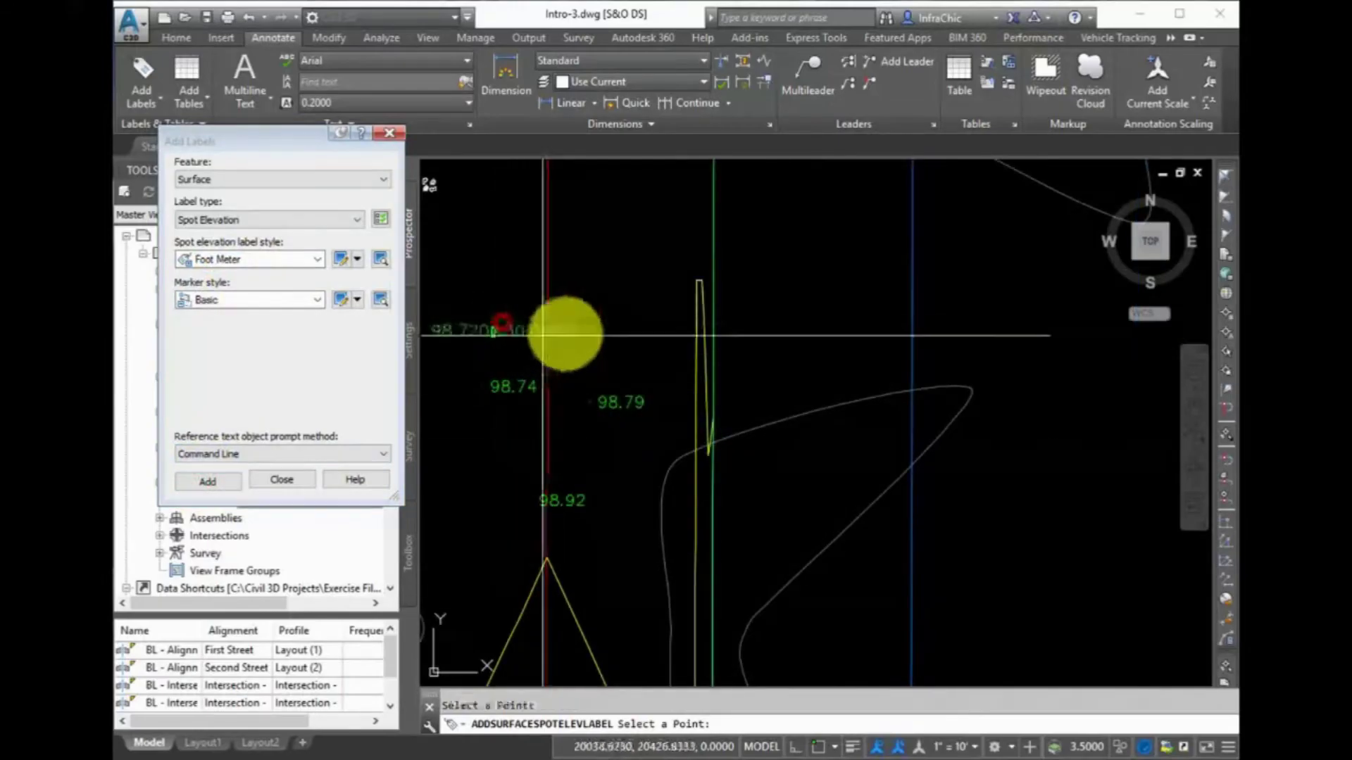
pyautogui.click(617, 243)
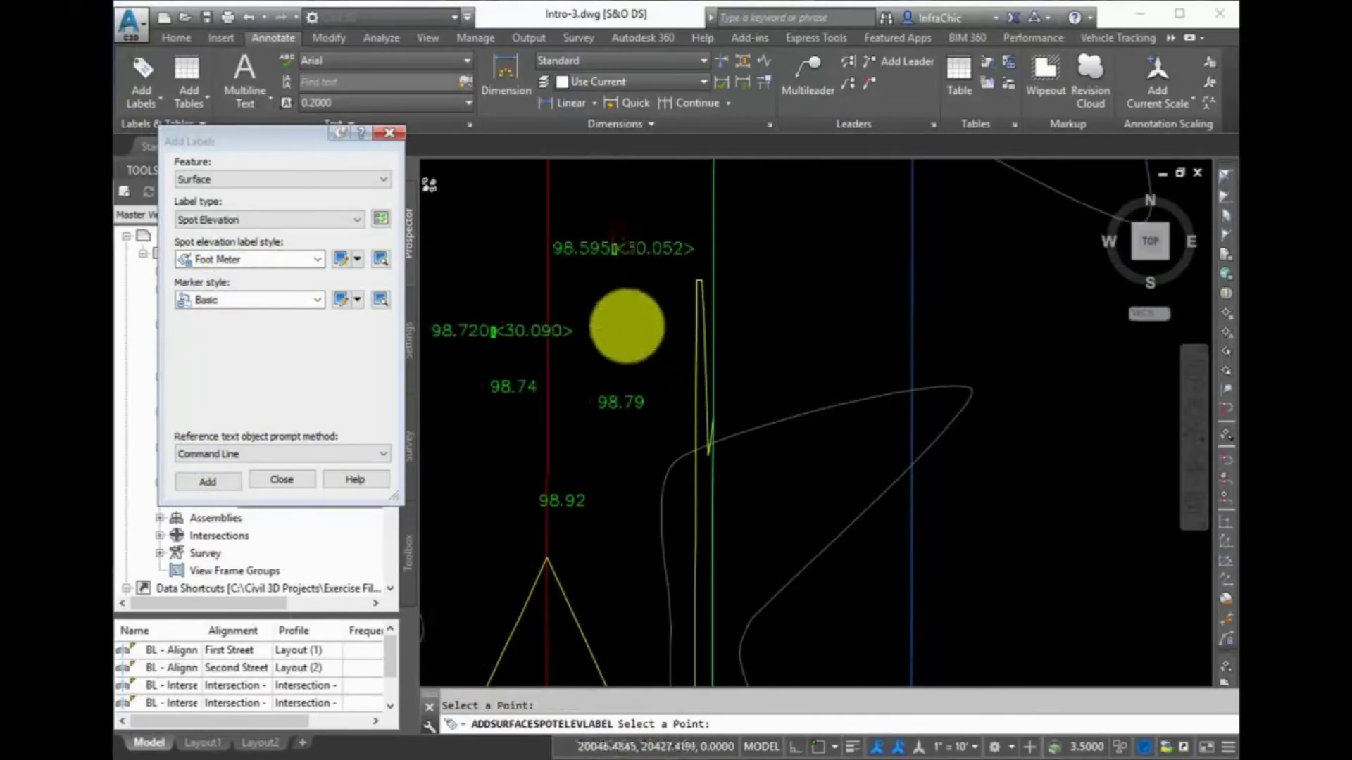
pyautogui.scroll(-2, 625, 323)
pyautogui.click(552, 251)
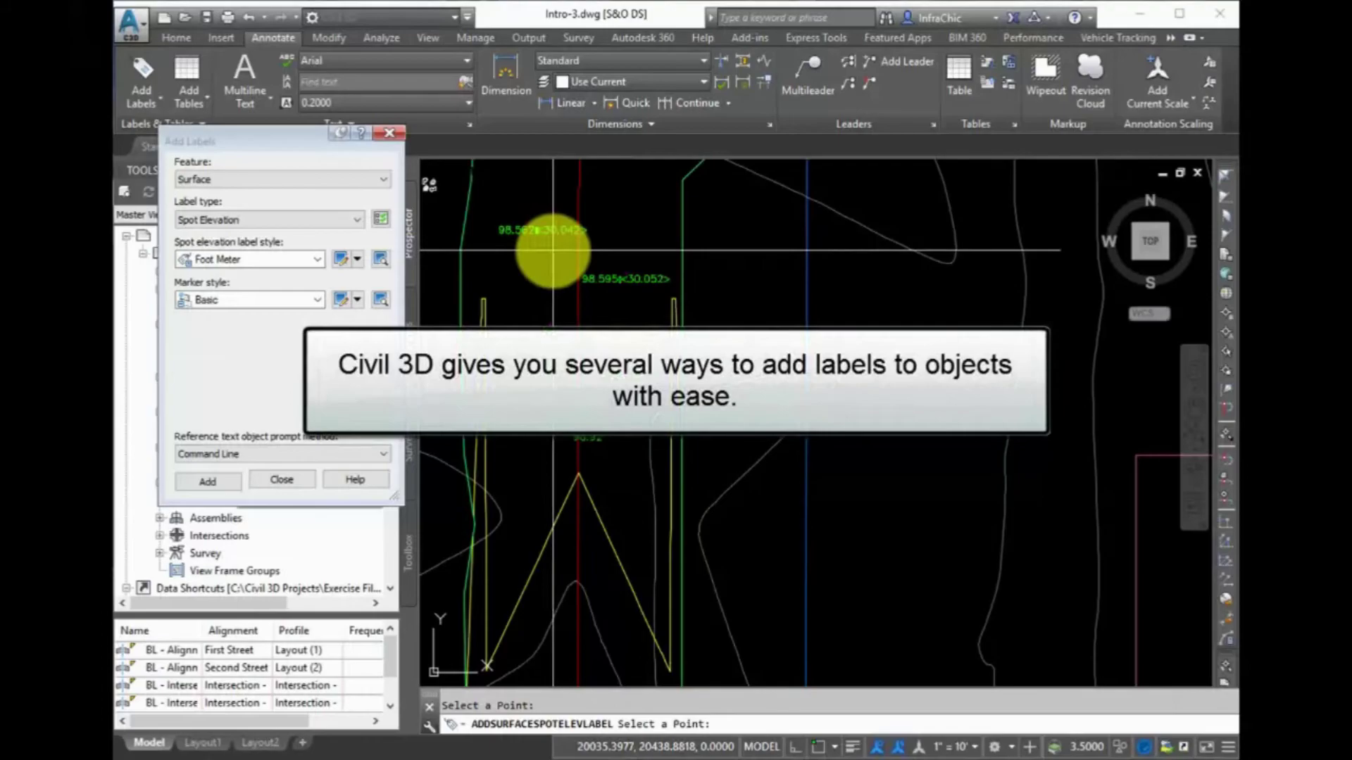
pyautogui.press('Return')
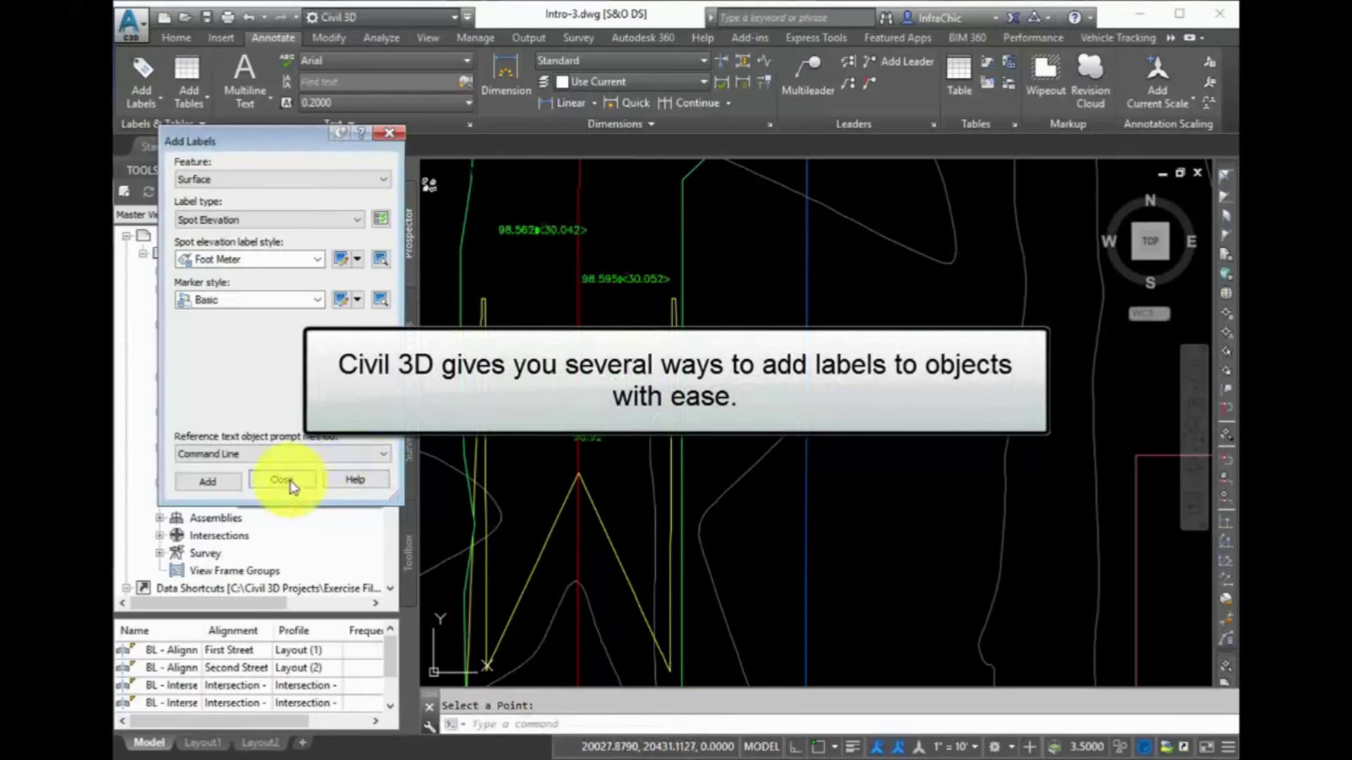